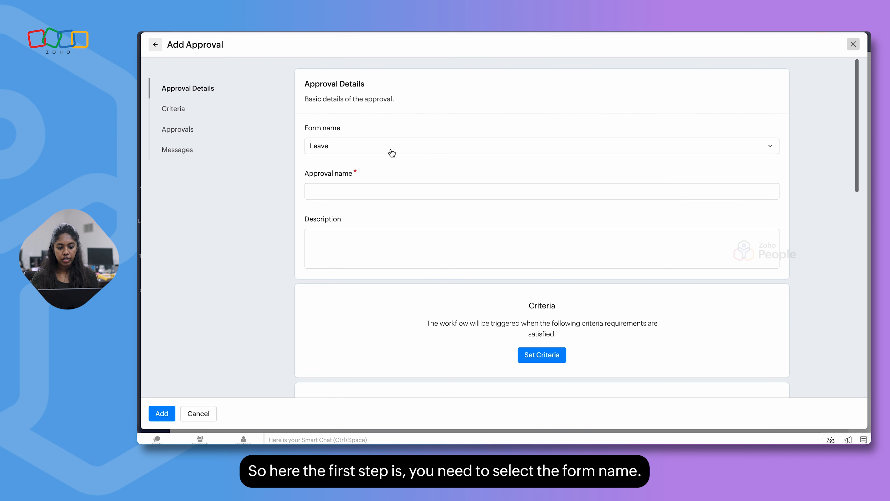
Choose Leave as the approval's form and name the approval "Leave Approvals".
left_click(392, 152)
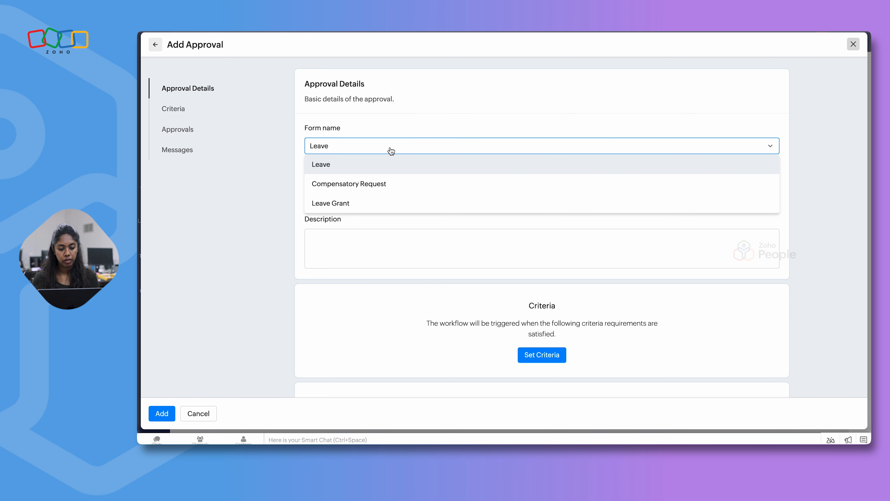
left_click(352, 167)
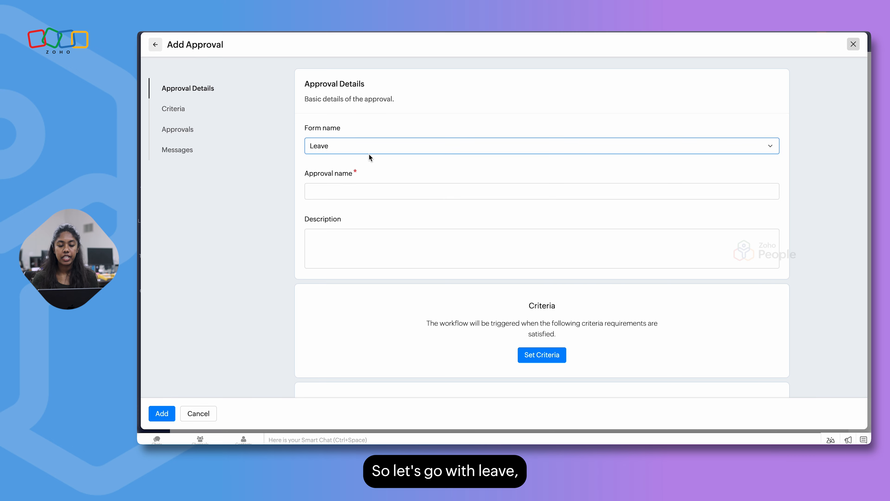
left_click(338, 190)
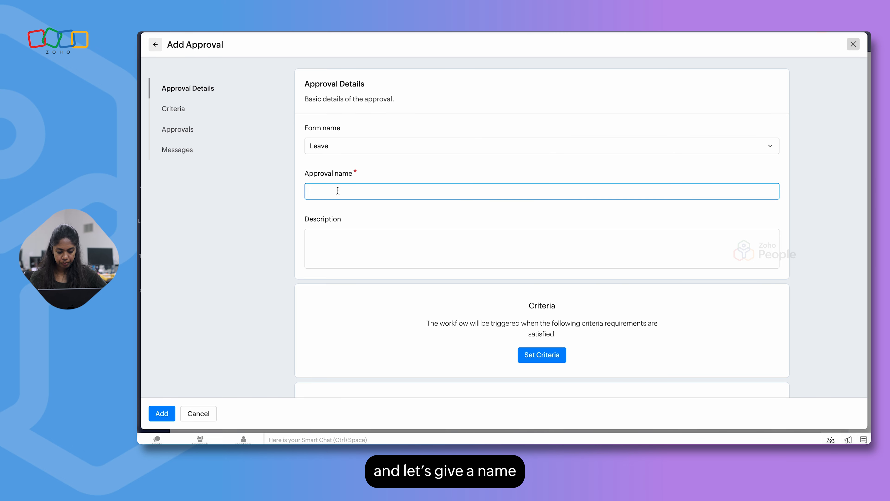
type("Leave A")
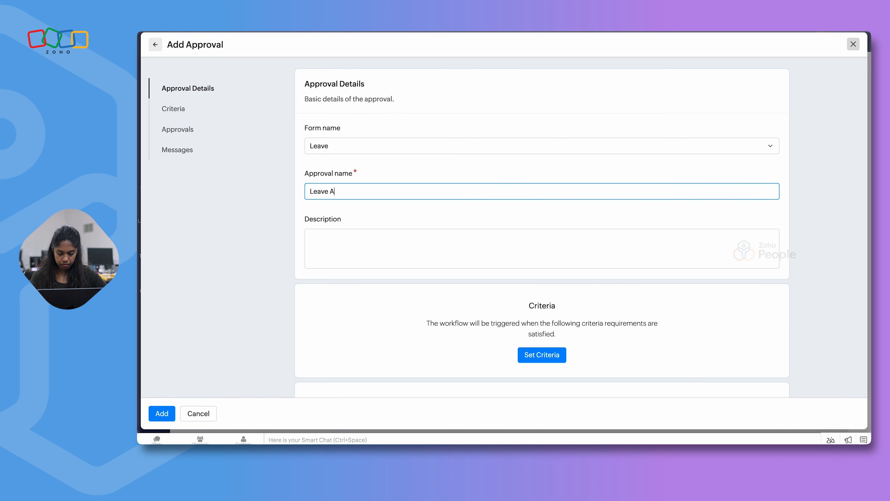
type("pprovals")
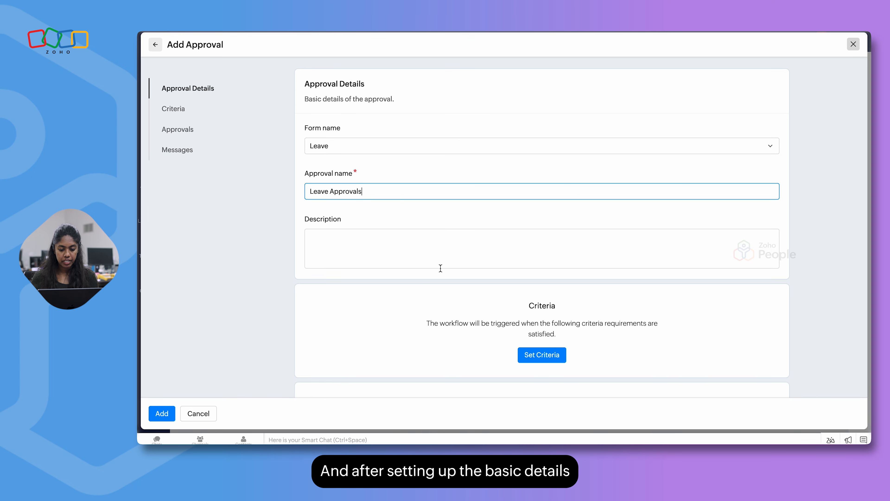
Start a criteria condition for the approval and examine its available Leave and Cumulative Fields.
scroll(441, 268, "down", 3)
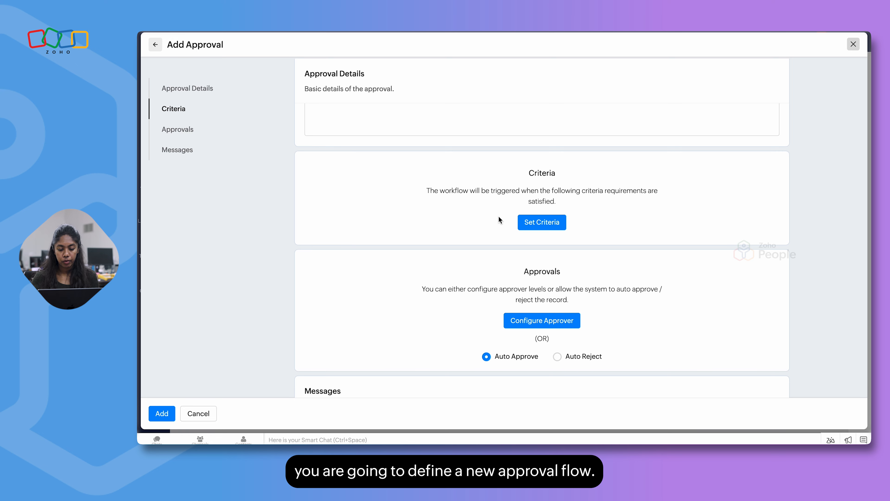
left_click(547, 221)
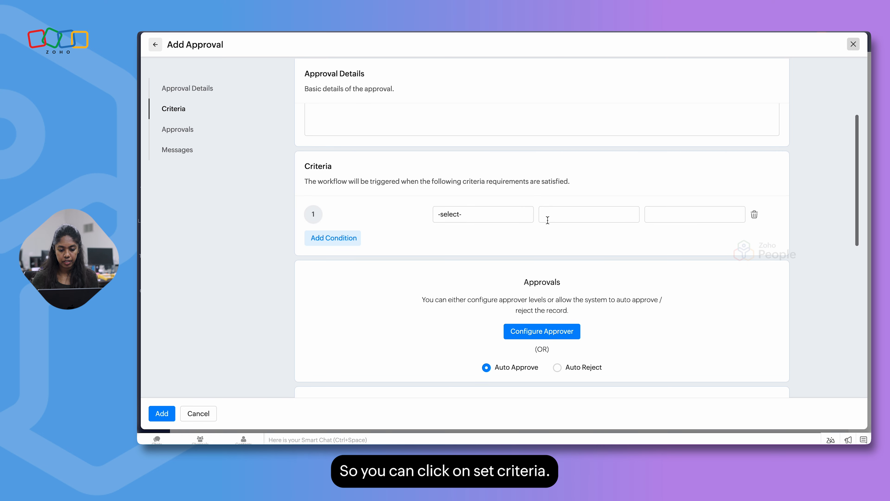
left_click(499, 213)
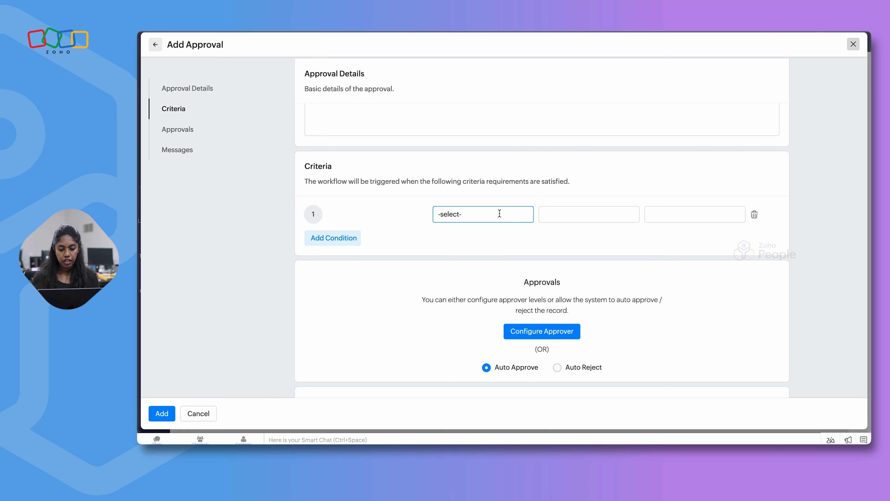
left_click(499, 214)
scroll(543, 289, "down", 1)
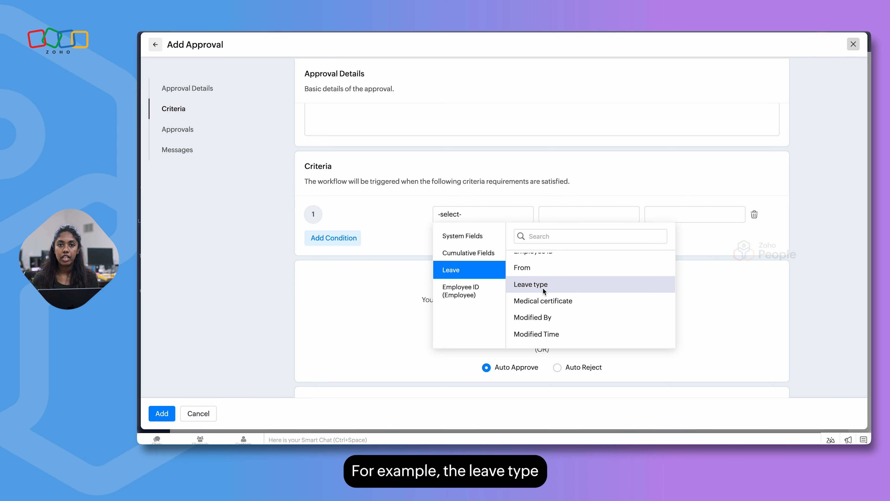
left_click(462, 253)
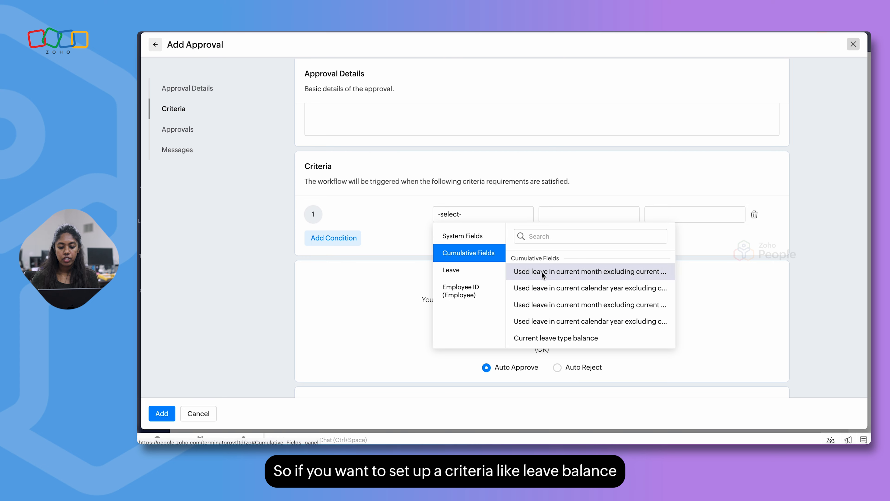
scroll(558, 308, "down", 2)
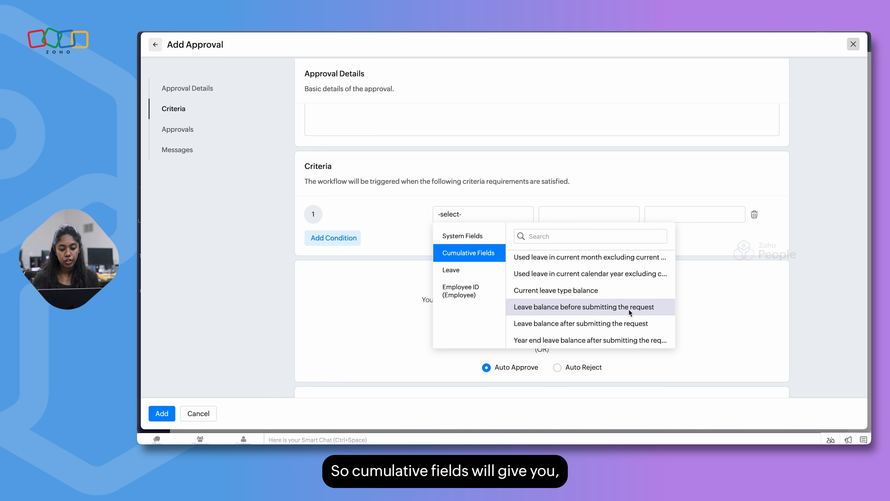
scroll(584, 303, "down", 2)
scroll(584, 303, "down", 1)
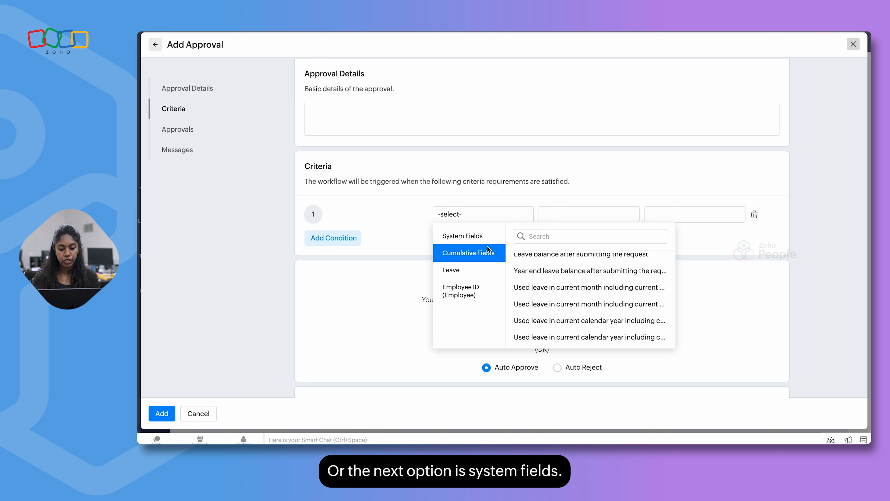
Examine the System Fields available for the criteria condition and remove the empty condition.
left_click(464, 240)
scroll(561, 324, "up", 2)
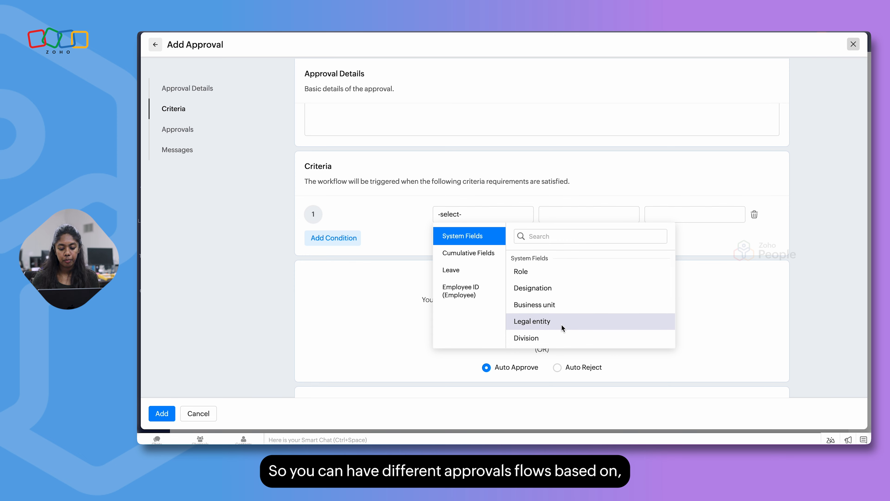
scroll(548, 324, "down", 2)
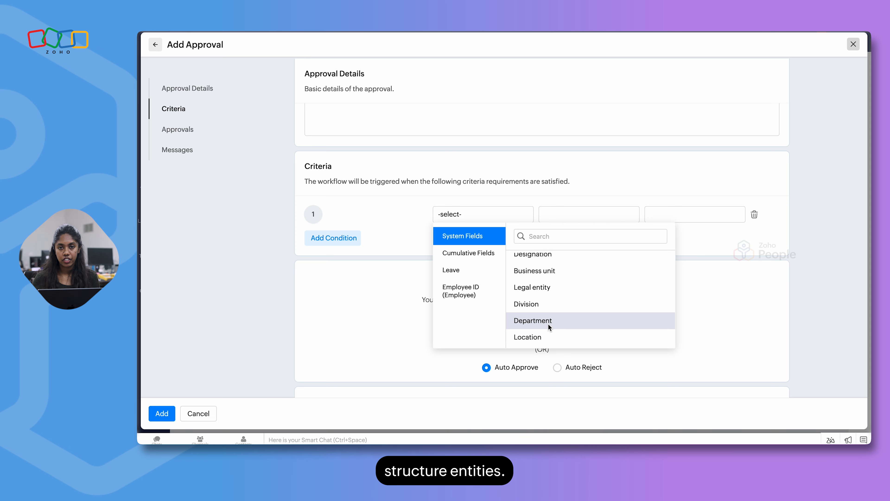
scroll(547, 324, "down", 1)
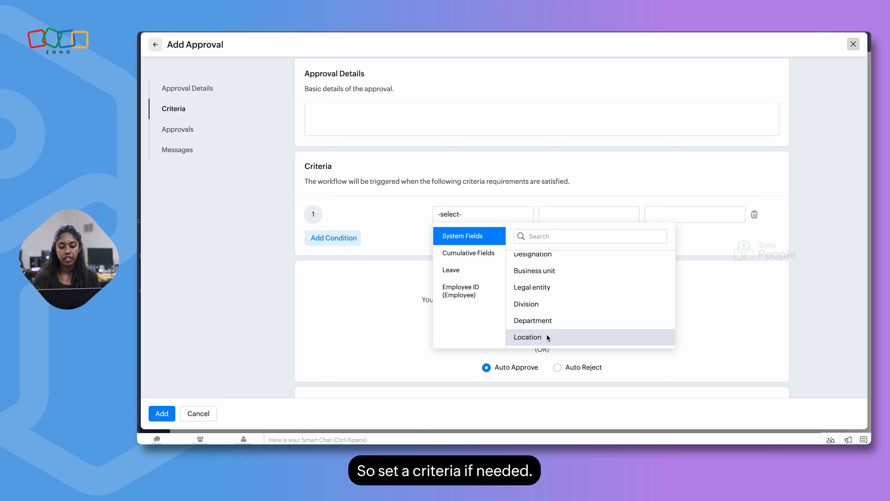
left_click(751, 247)
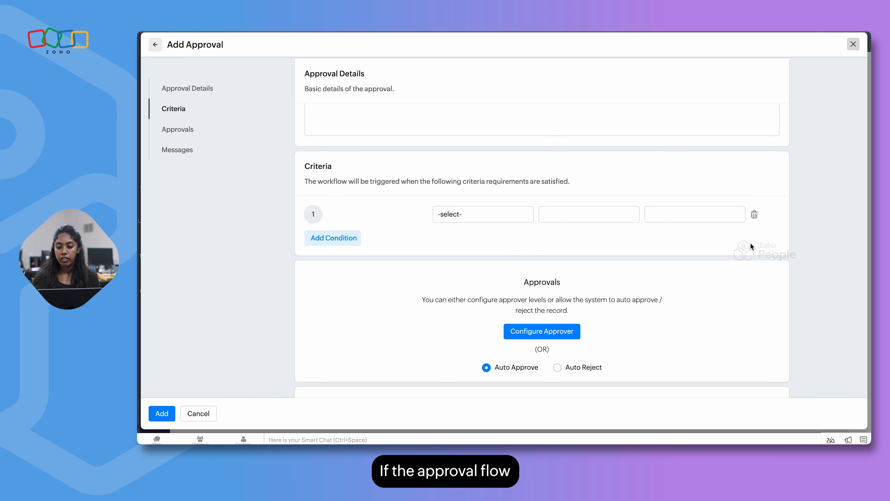
left_click(754, 215)
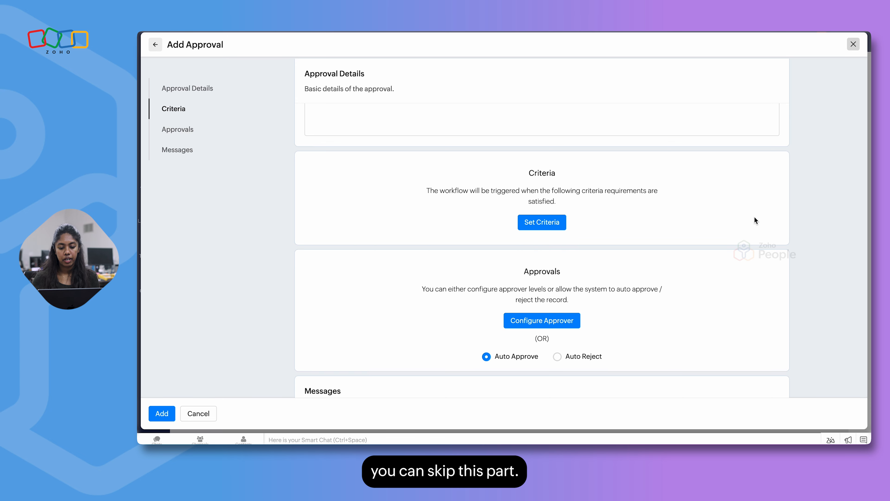
Select Auto Reject for the approval, and replace it with a configured Reporting To approver at Two Levels.
scroll(635, 258, "down", 3)
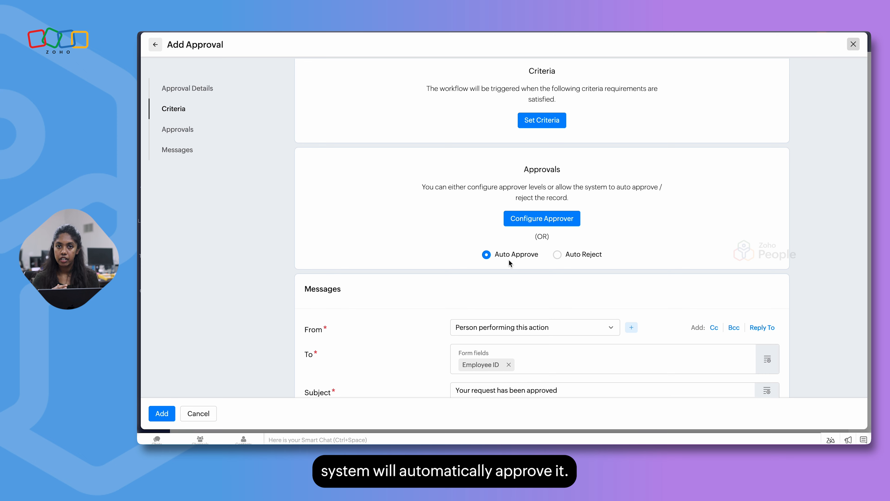
left_click(557, 254)
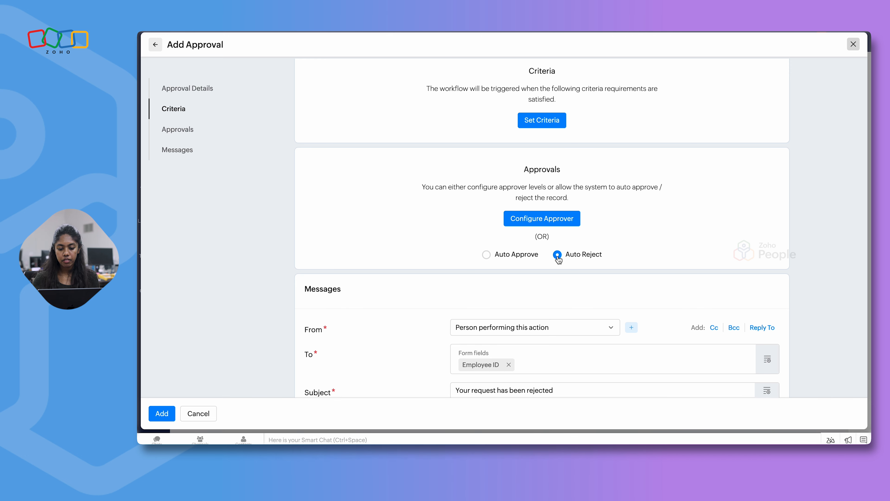
left_click(531, 220)
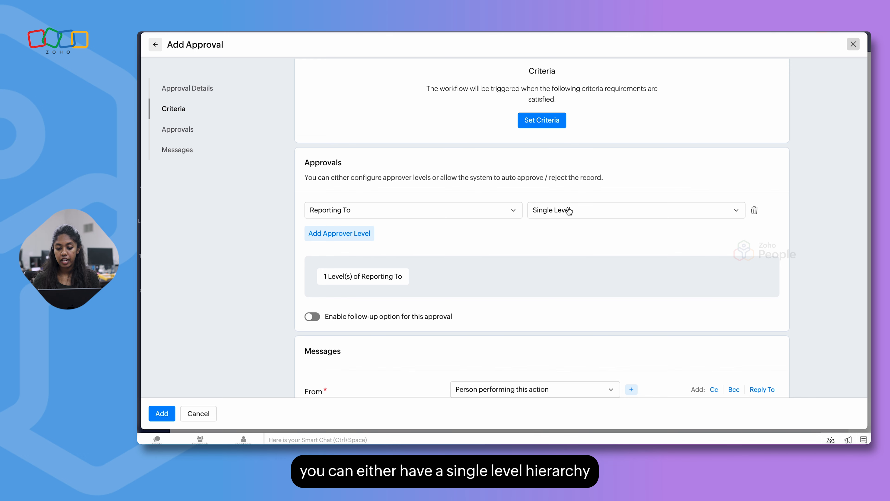
left_click(634, 214)
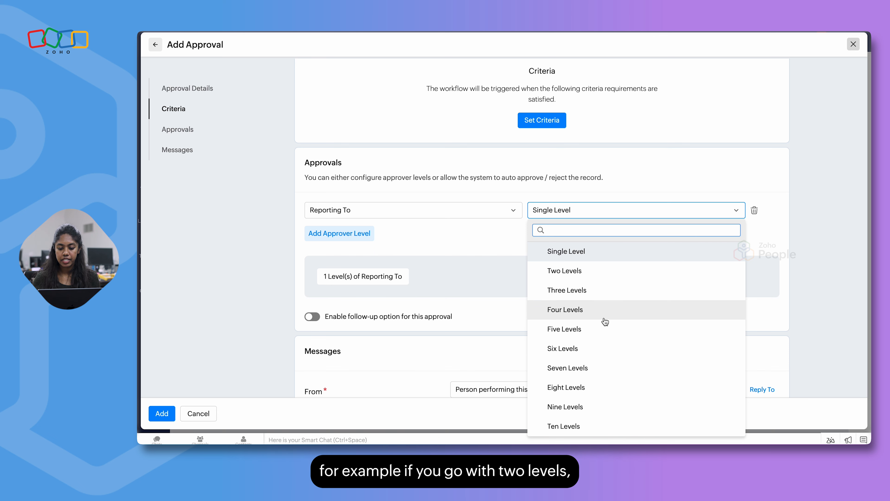
left_click(565, 270)
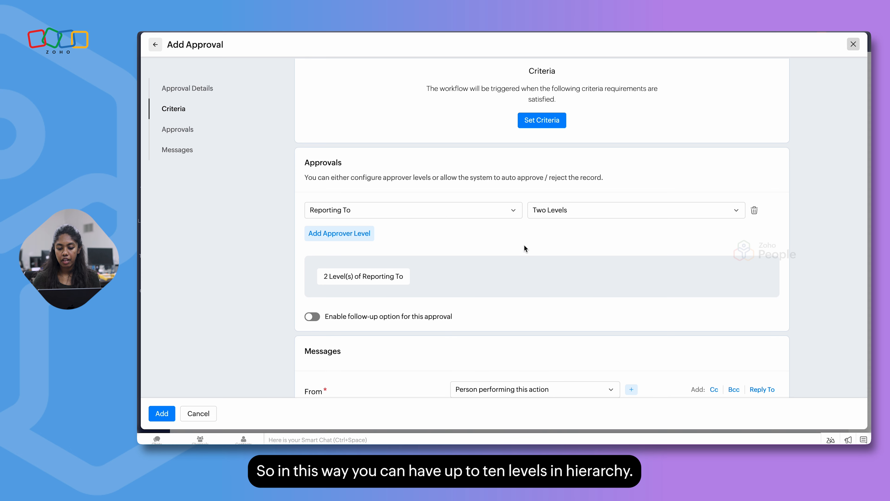
Review the available Reporting To levels and change the approver to Department head of the record owner.
left_click(572, 218)
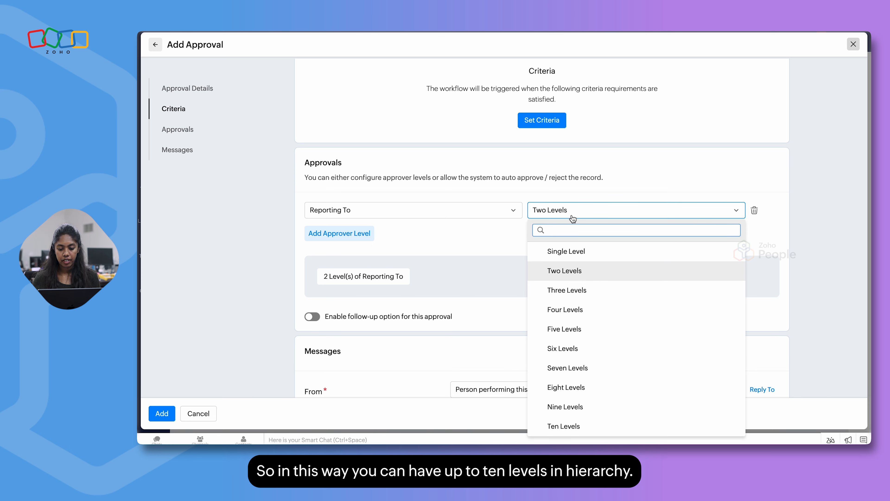
left_click(493, 213)
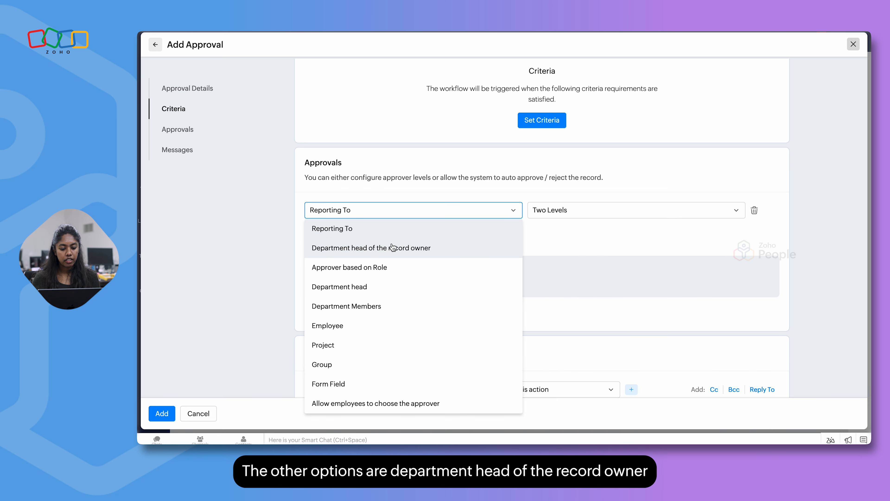
left_click(371, 248)
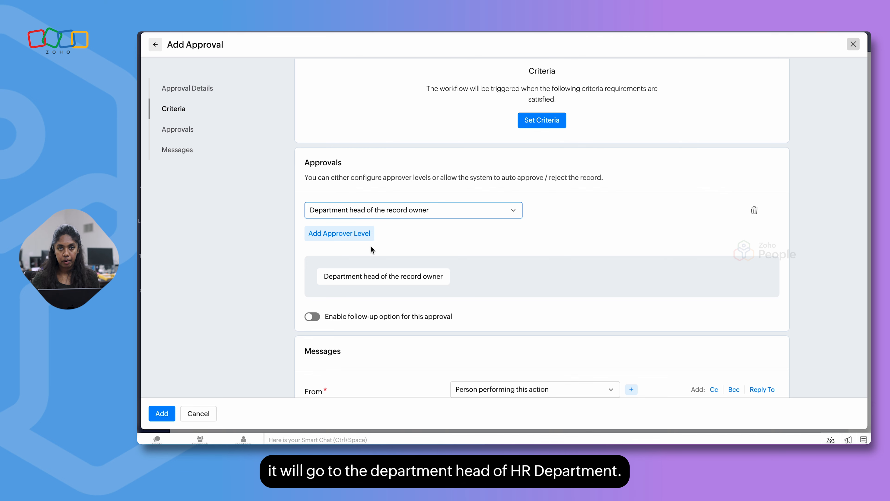
Change the approver type to Approver based on Role with the Admin role.
left_click(385, 214)
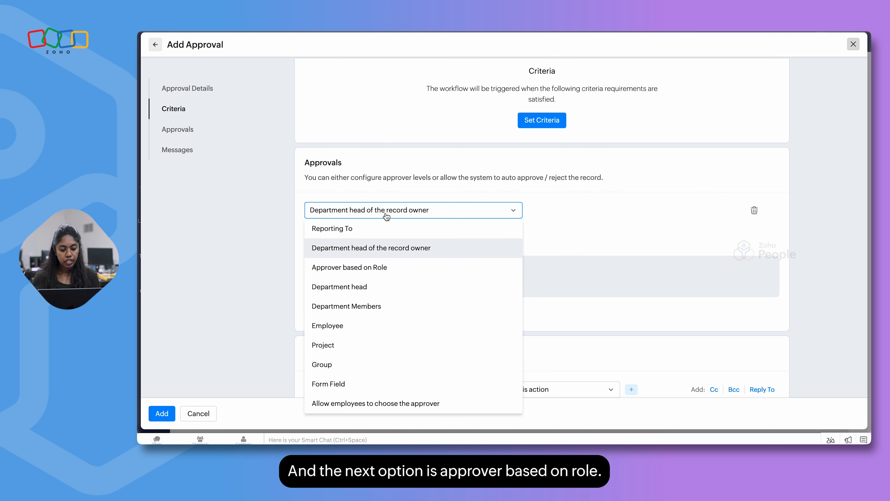
left_click(357, 268)
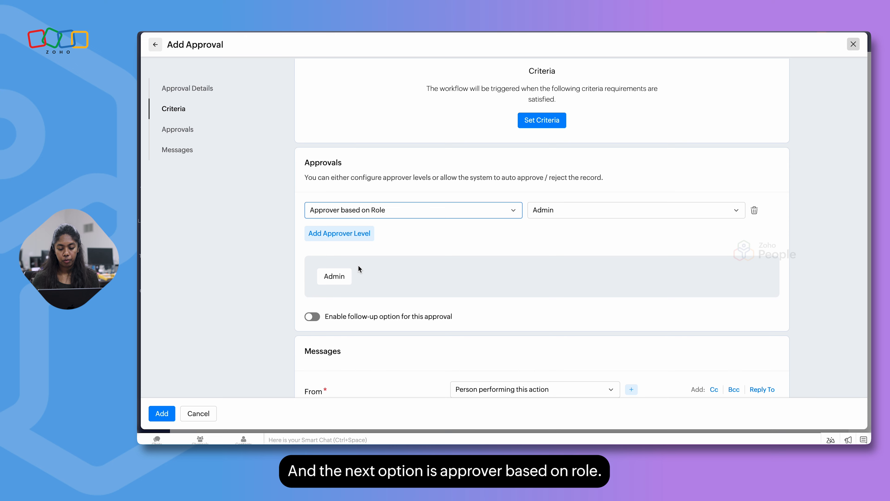
left_click(705, 217)
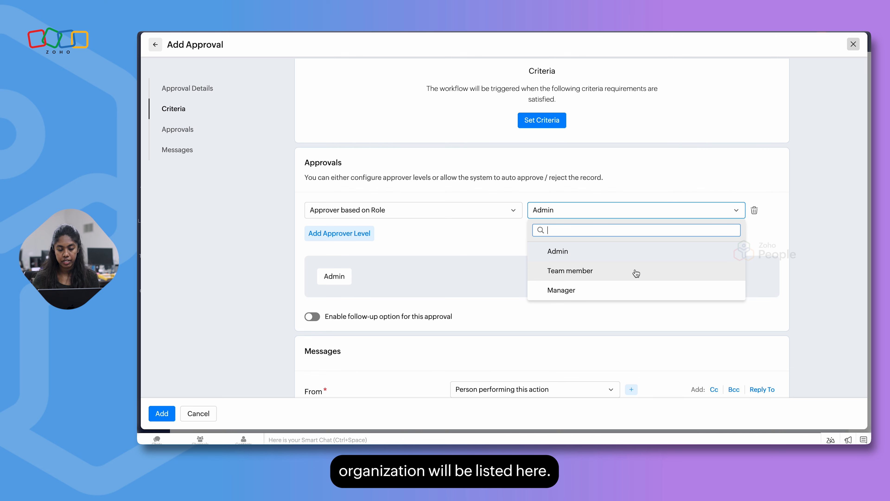
left_click(582, 251)
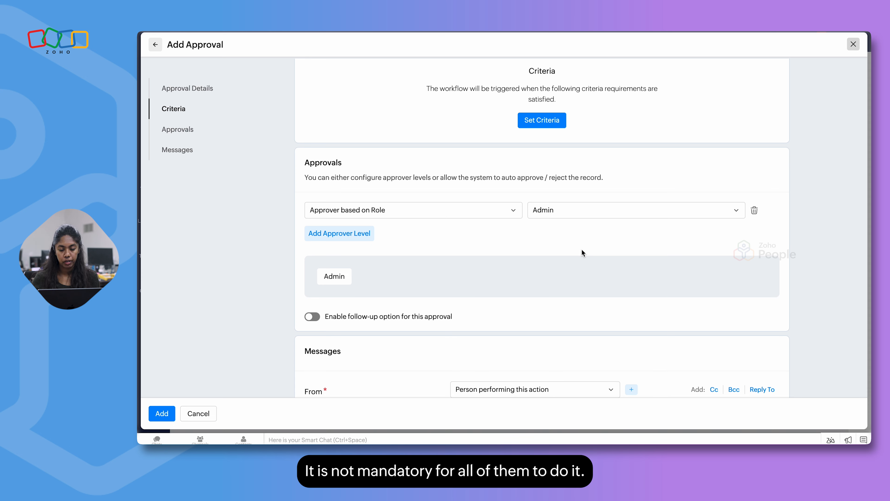
Change the approver to the Department head of Human Resources.
left_click(496, 218)
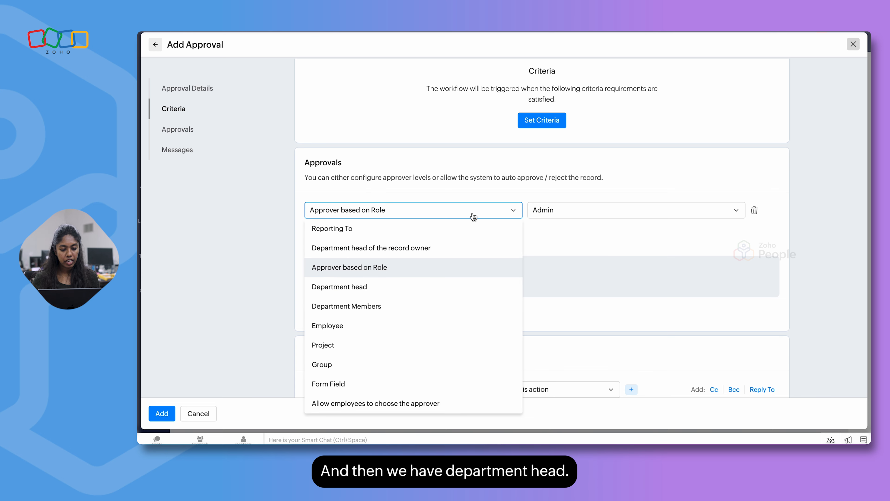
left_click(385, 288)
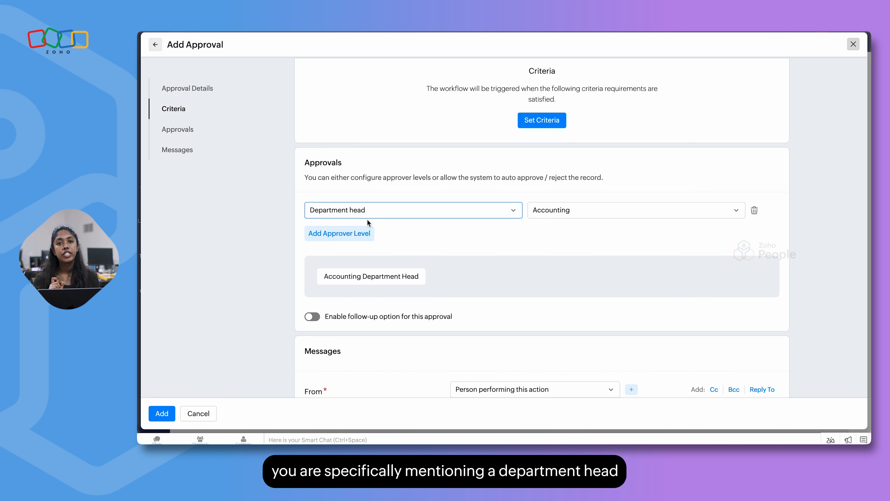
left_click(591, 212)
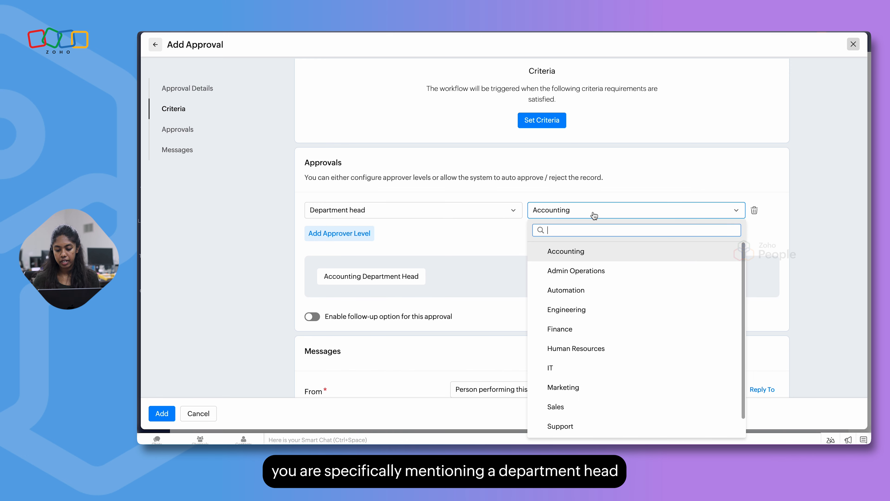
scroll(577, 317, "down", 1)
left_click(573, 329)
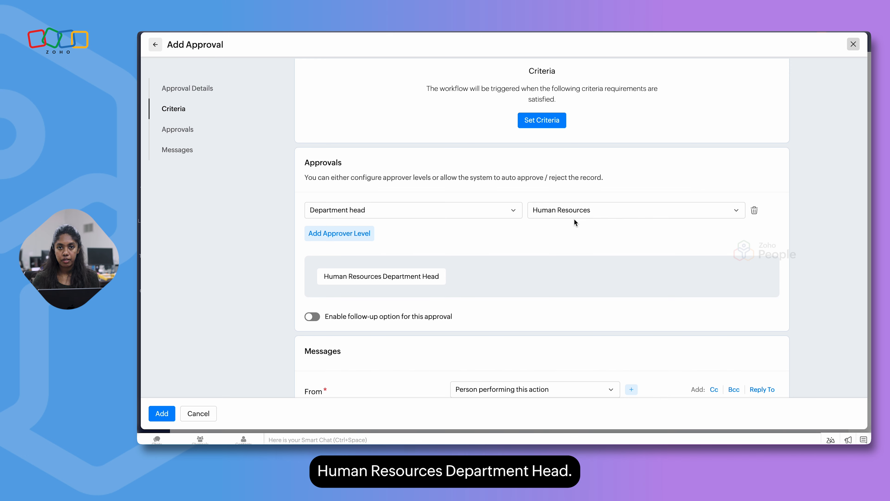
Change the approver to the Department Members of Human Resources.
left_click(486, 212)
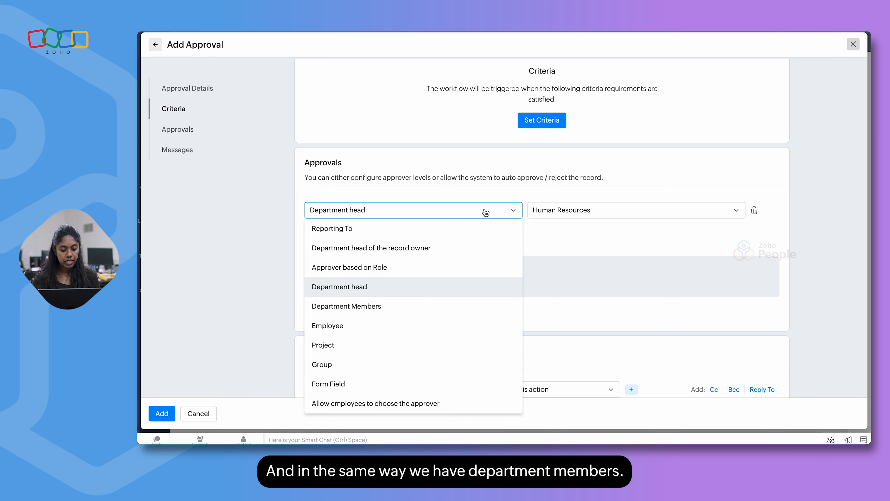
left_click(370, 306)
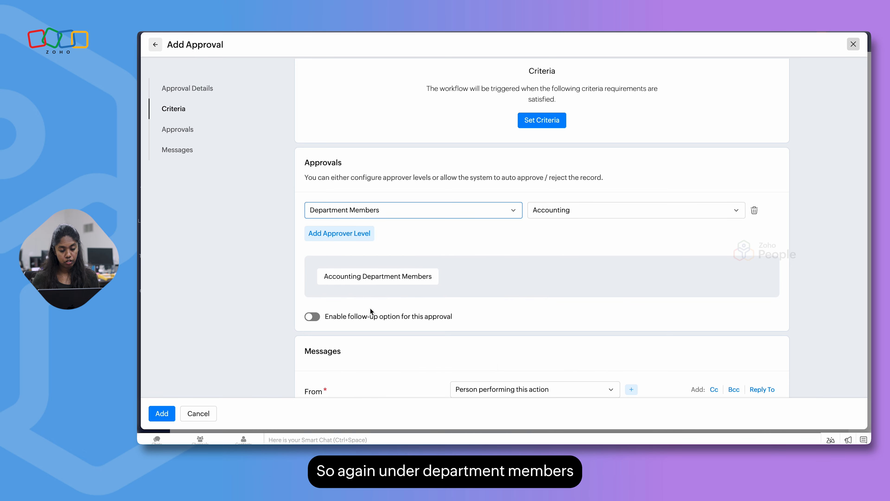
left_click(592, 212)
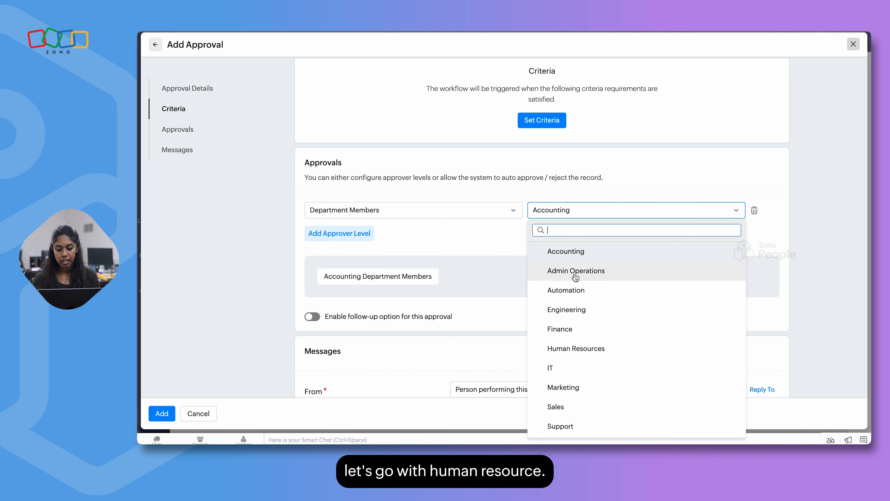
left_click(576, 348)
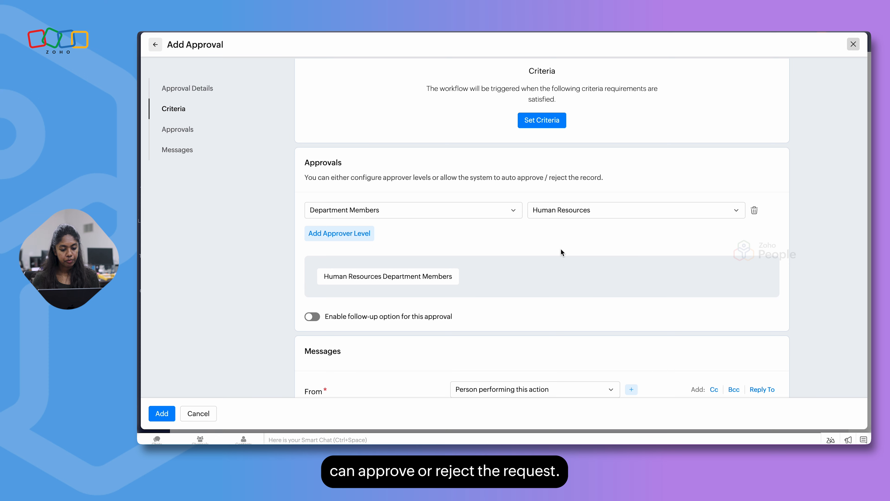
Try Employee as the approver type, and replace it with Project using Managers.
left_click(434, 217)
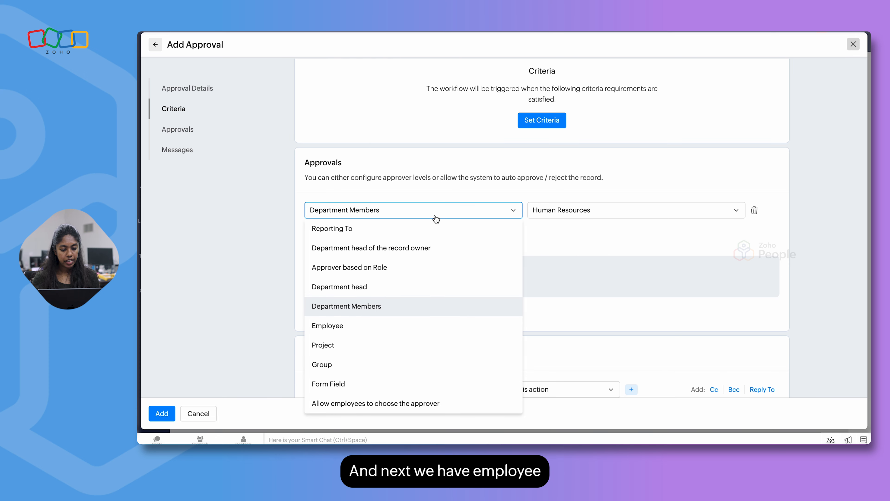
left_click(349, 328)
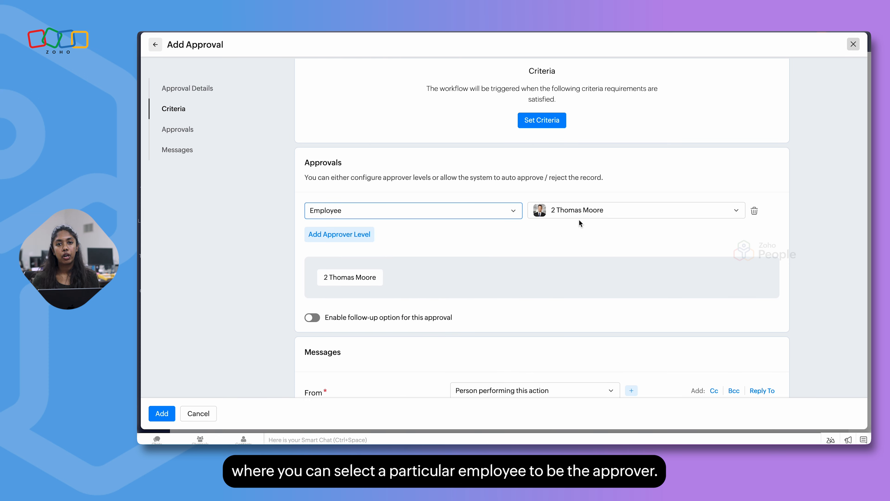
left_click(490, 213)
left_click(349, 346)
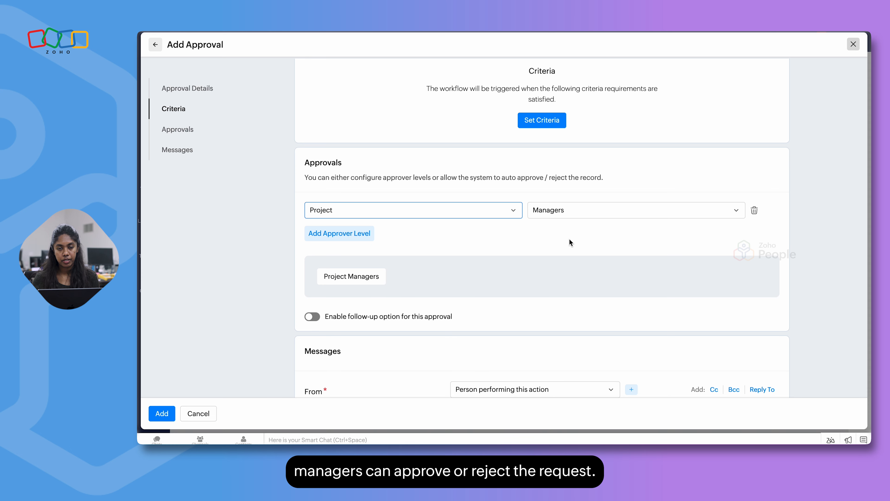
Change the approver type to Group with the payroll group.
left_click(505, 211)
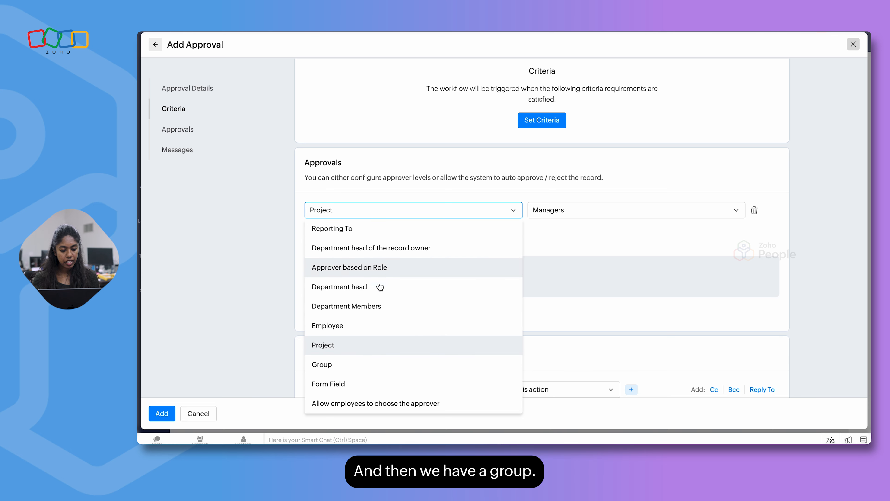
left_click(350, 364)
left_click(615, 212)
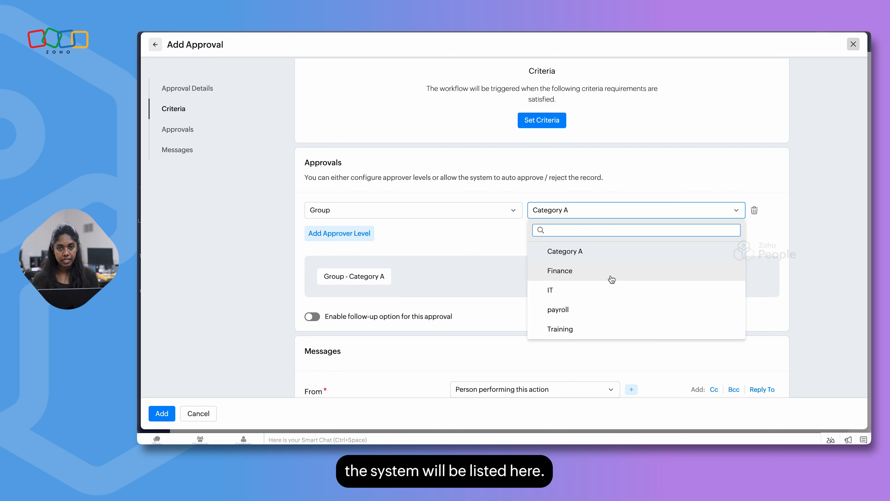
left_click(575, 310)
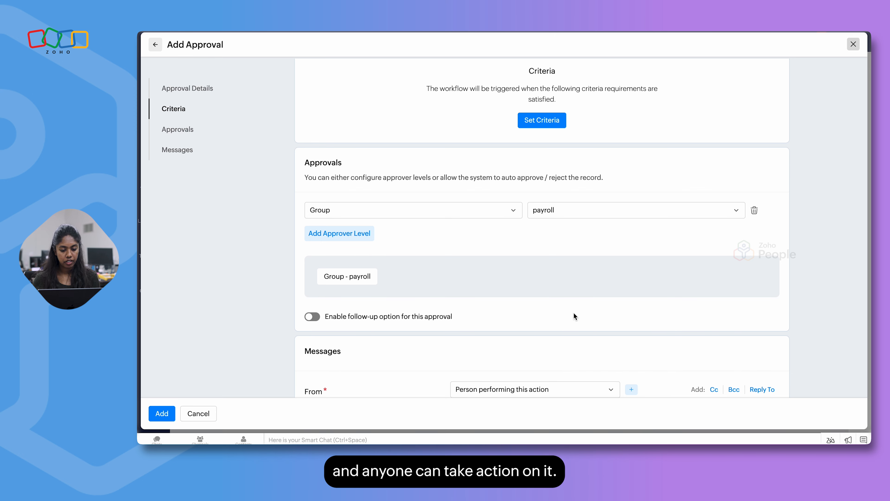
Set the approver type to Form Field, review its selectable fields, and replace it with Allow employees to choose the approver.
left_click(445, 218)
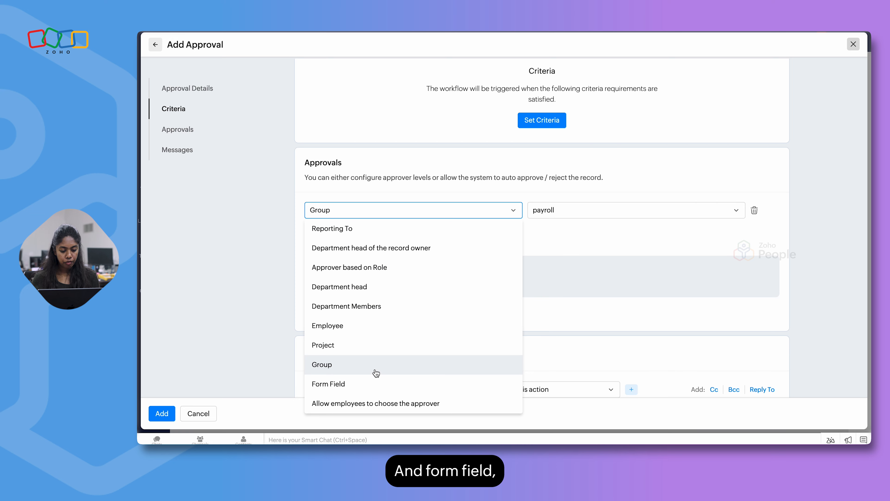
left_click(368, 379)
left_click(591, 216)
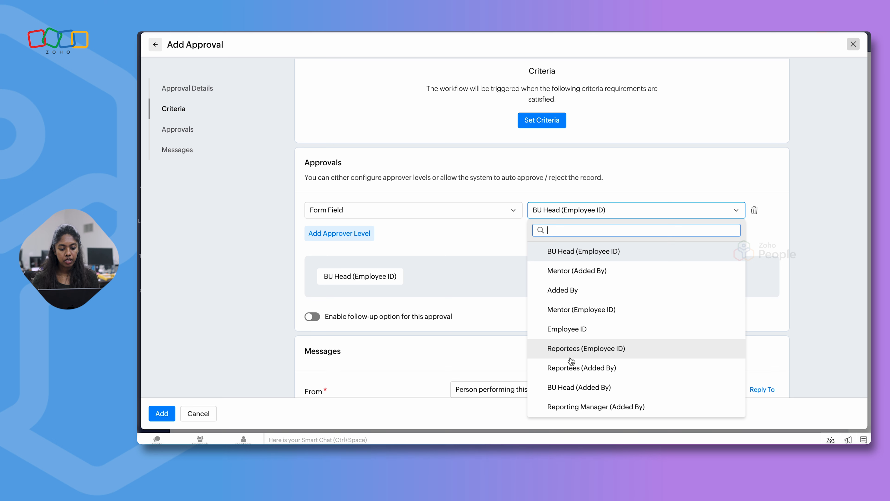
left_click(445, 217)
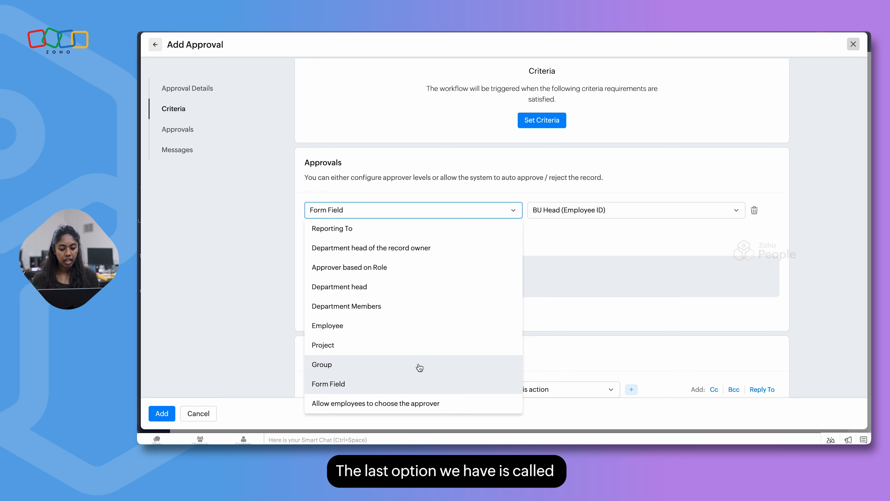
left_click(383, 404)
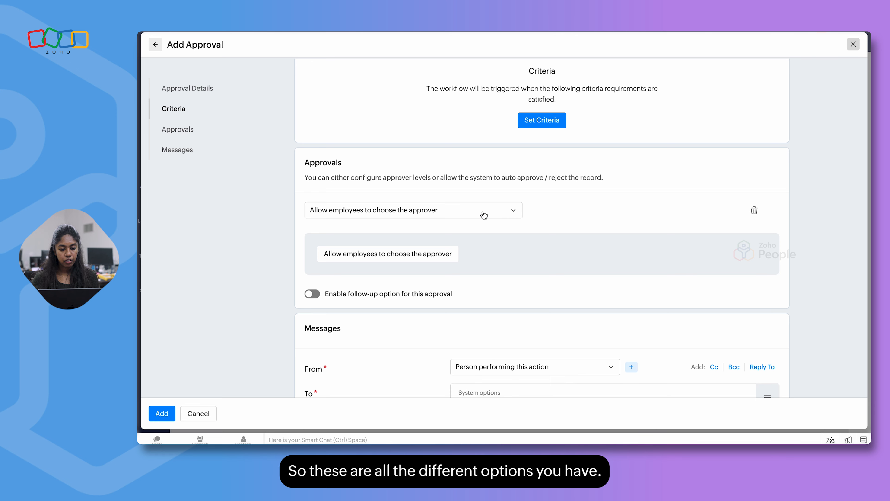
Set the first approver level to Reporting To at Single Level, and add Department head of the record owner as the second level.
left_click(496, 212)
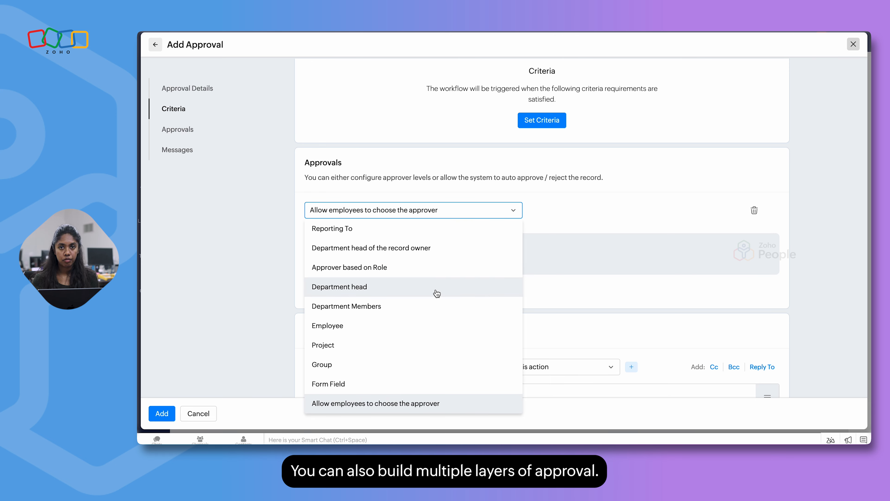
left_click(419, 229)
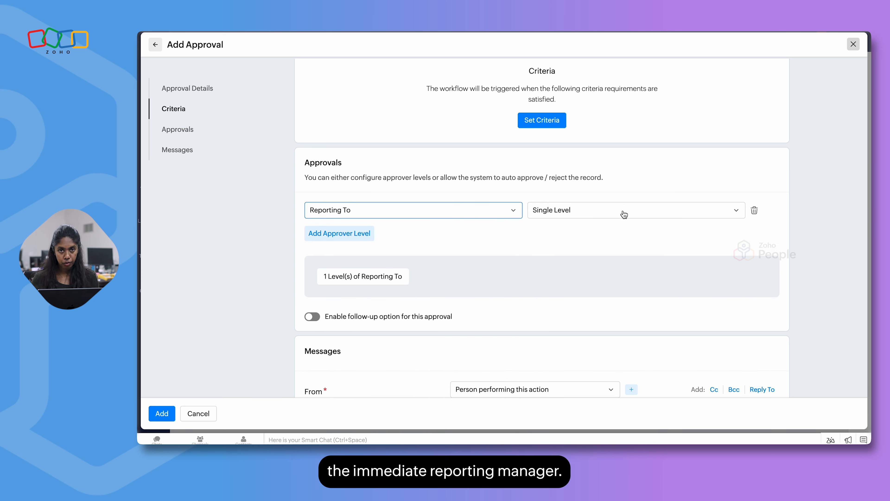
left_click(367, 234)
left_click(416, 236)
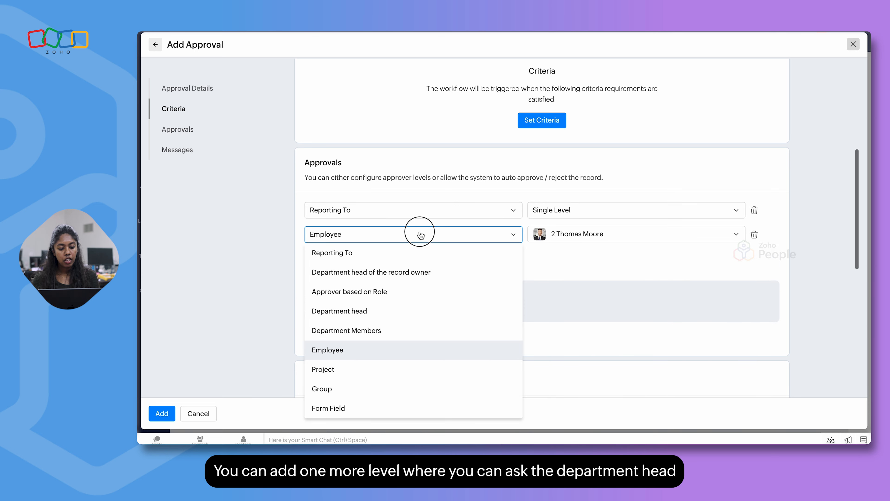
left_click(392, 272)
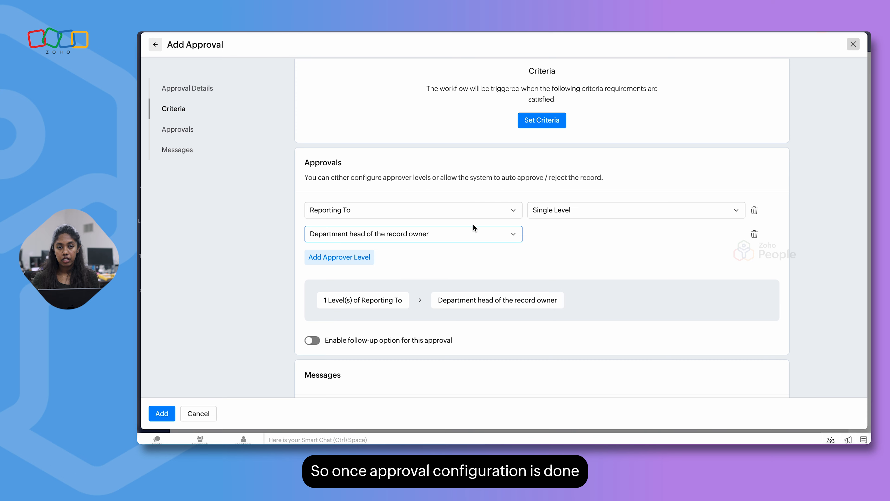
Enable the follow-up option for this approval and set it to Repeat.
scroll(413, 257, "down", 3)
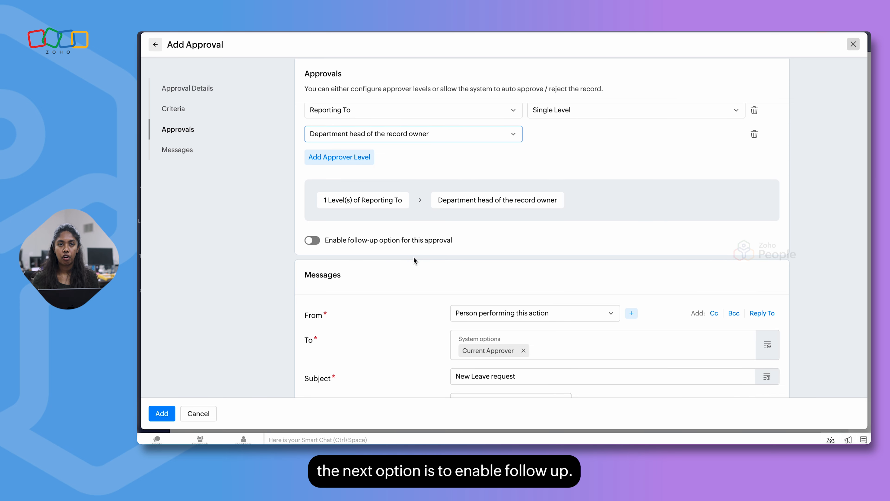
left_click(317, 241)
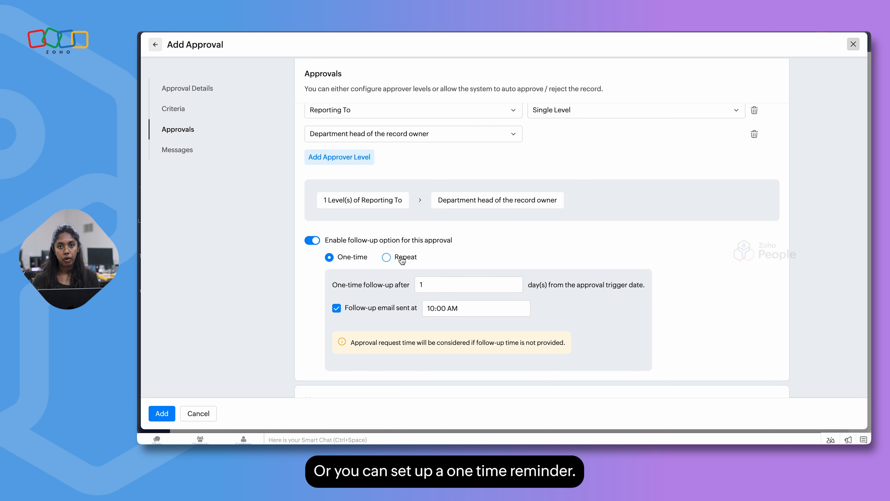
left_click(391, 258)
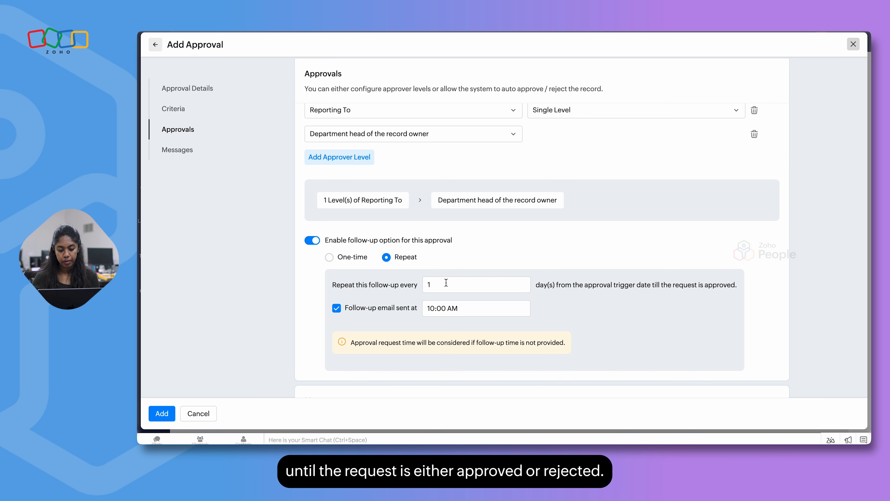
Review the approval's message settings and details, and add the approval.
scroll(501, 329, "down", 10)
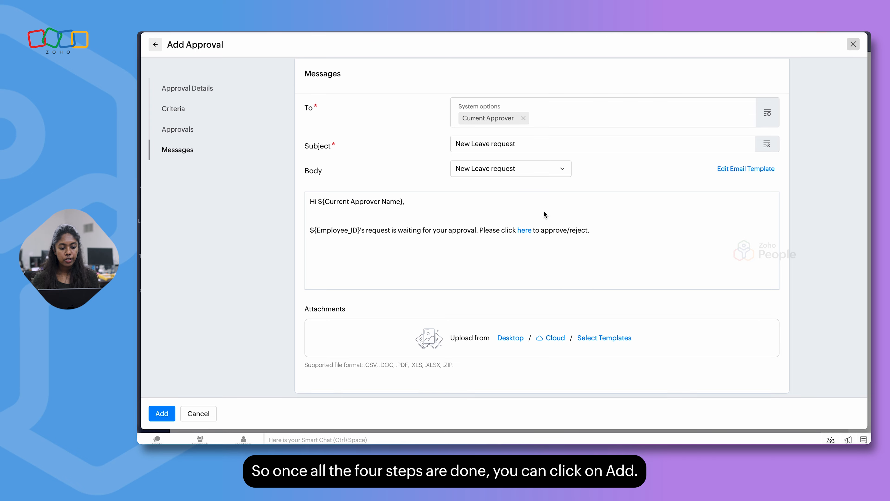
scroll(538, 214, "up", 10)
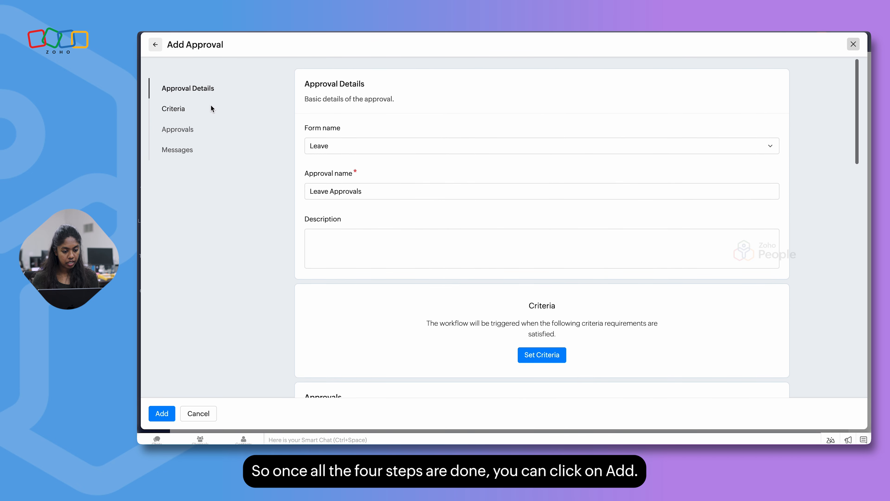
left_click(162, 413)
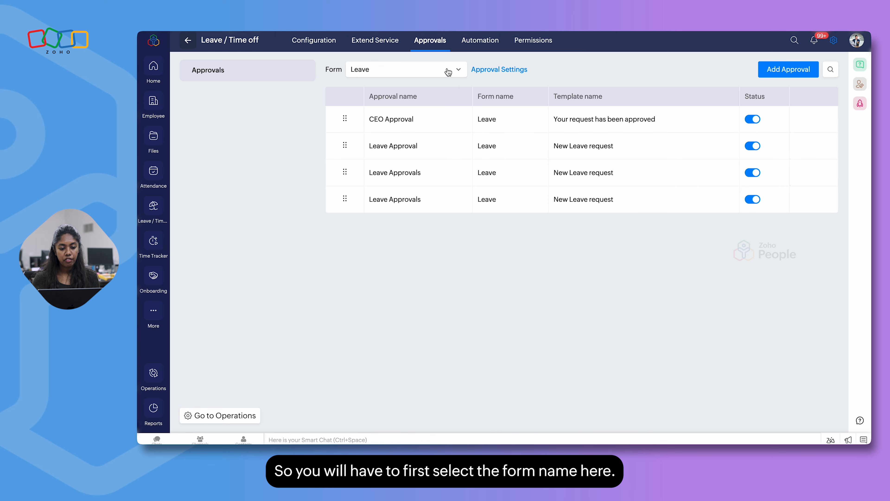
Show the approvals of all forms, and filter the list back to the Leave form.
left_click(380, 72)
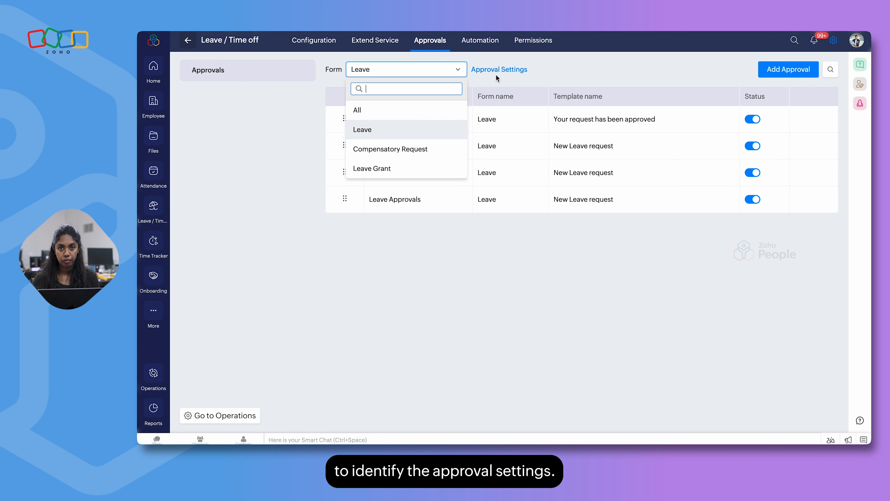
left_click(388, 115)
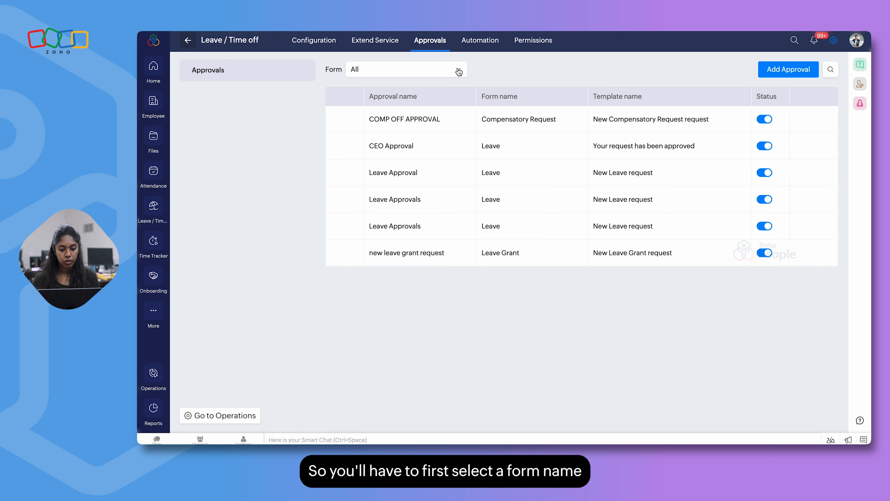
left_click(441, 71)
left_click(390, 130)
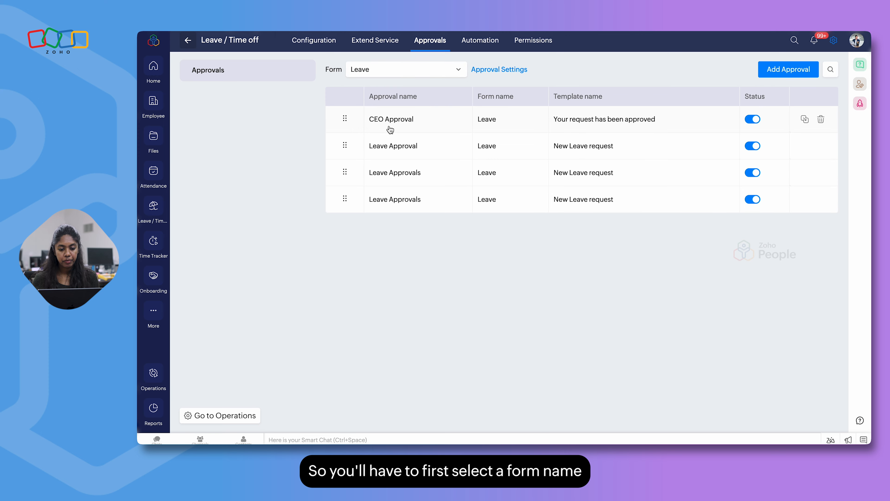
In the approval settings for Leave, send requests for same approvers in multiple levels at first level only.
left_click(500, 72)
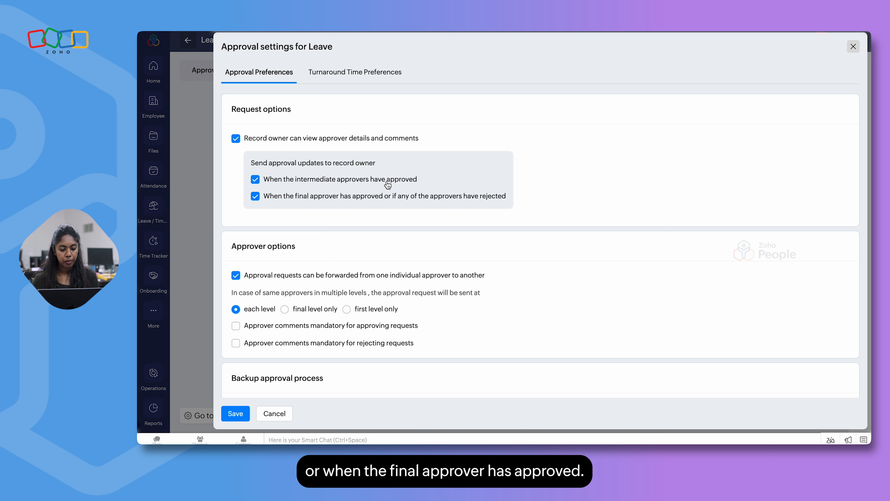
scroll(338, 216, "down", 3)
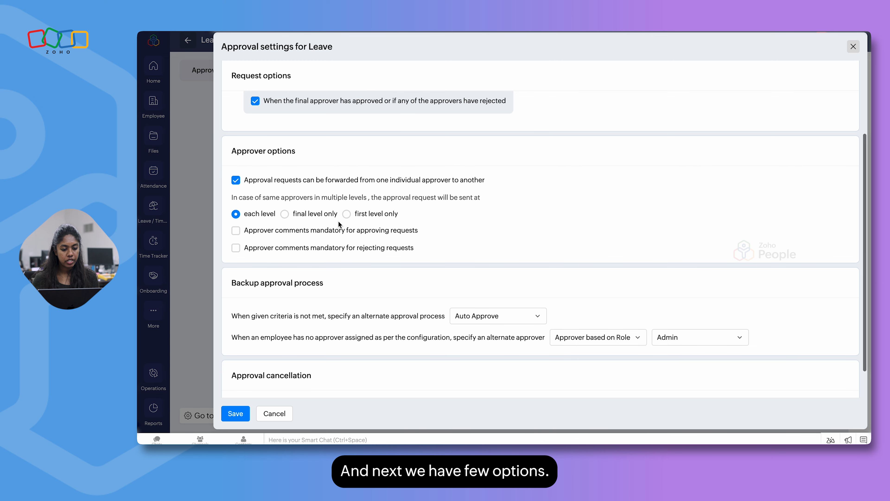
scroll(337, 221, "down", 1)
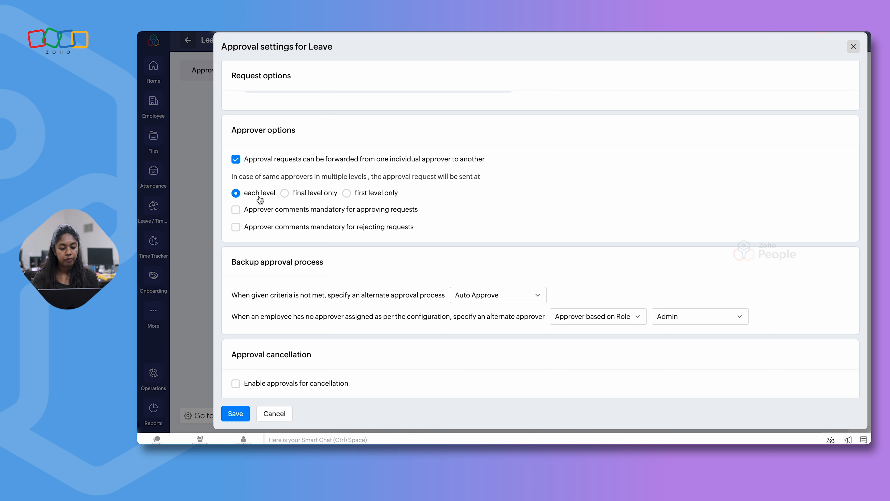
left_click(285, 197)
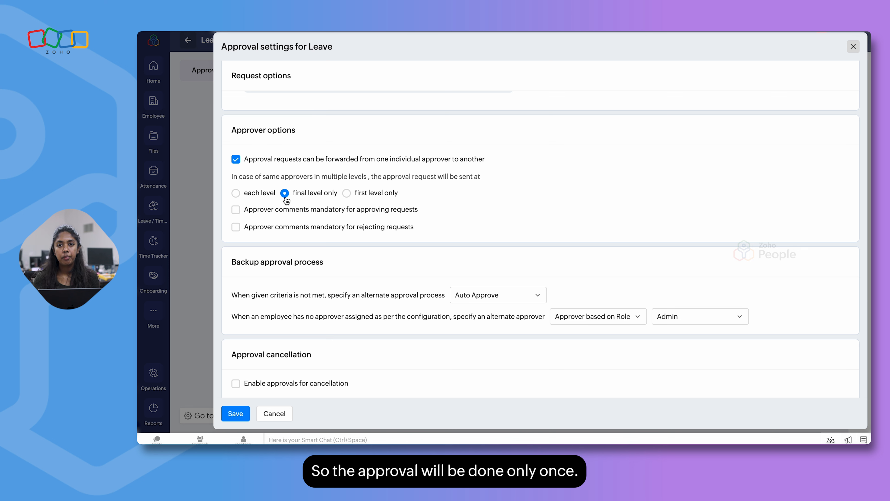
left_click(347, 193)
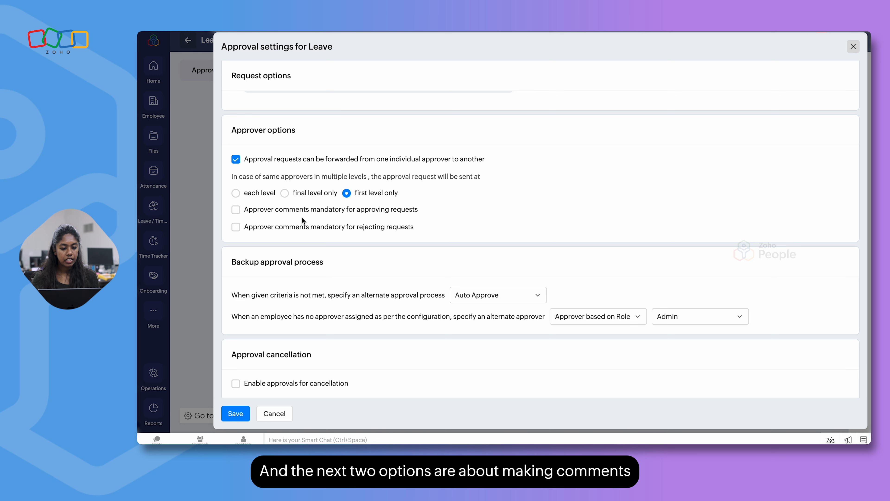
Review the backup approval choices available for Leave requests when the given criteria is not met.
scroll(315, 217, "down", 1)
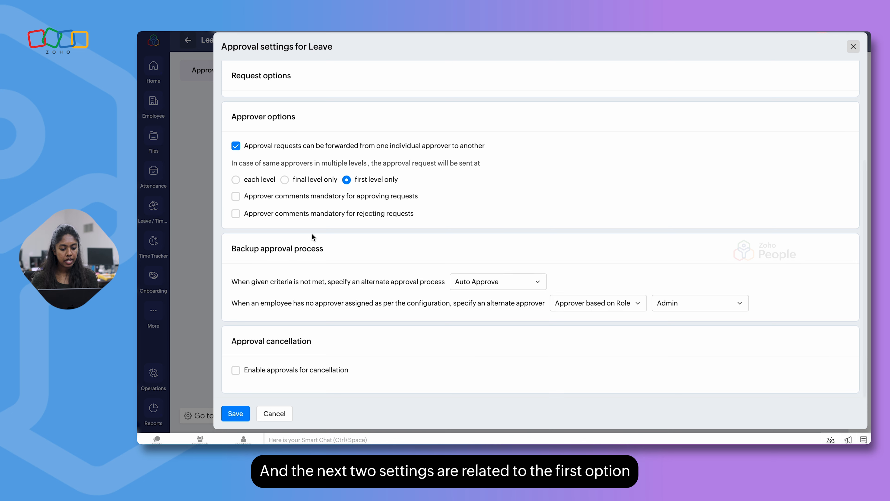
scroll(312, 234, "down", 2)
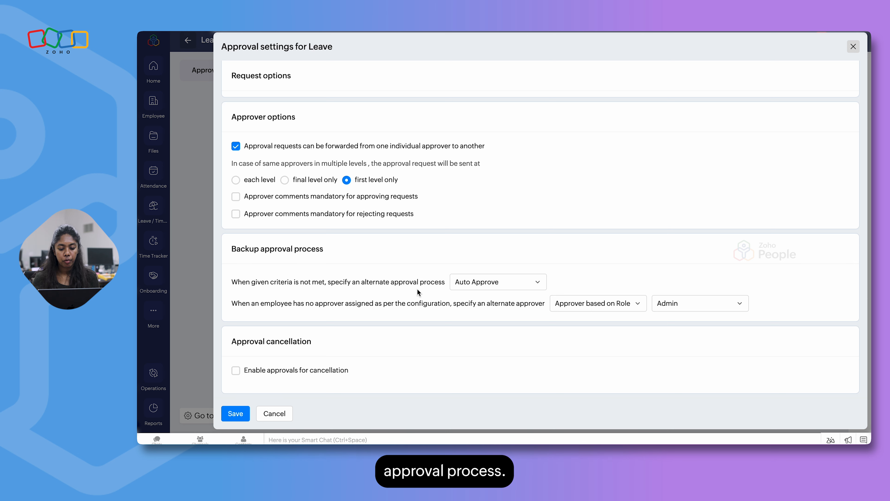
left_click(470, 287)
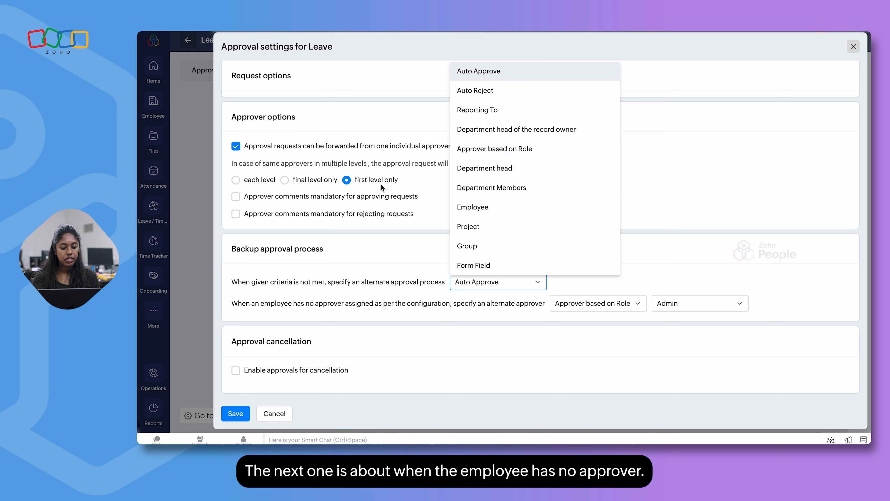
left_click(345, 285)
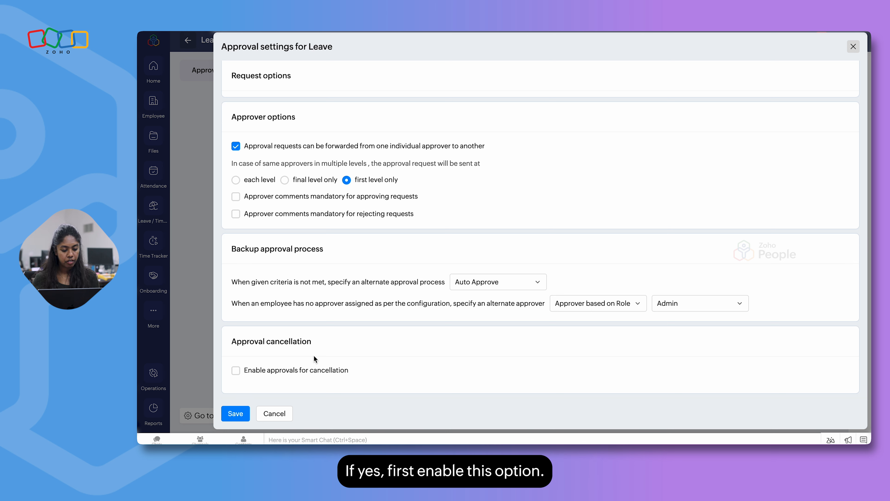
Enable approvals for cancellation with Previous Approver as cancellation approver, and initiate cancellation approval even when an administrator cancels a request.
left_click(235, 370)
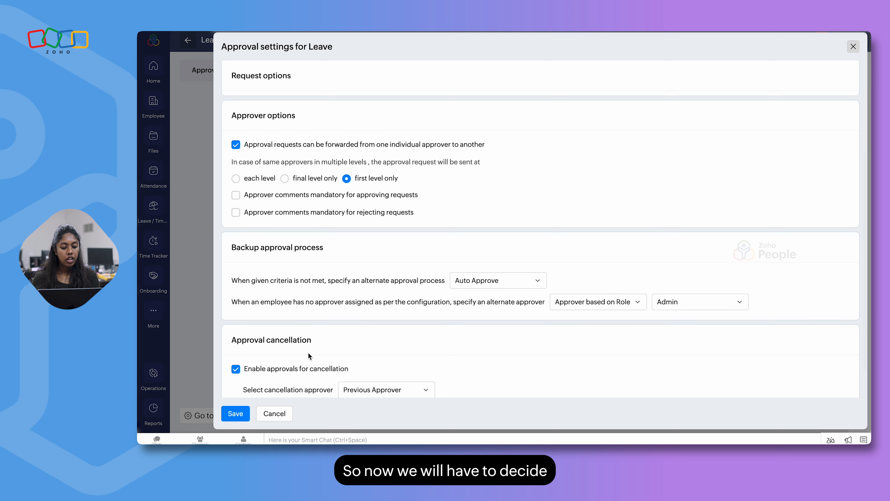
scroll(308, 352, "down", 2)
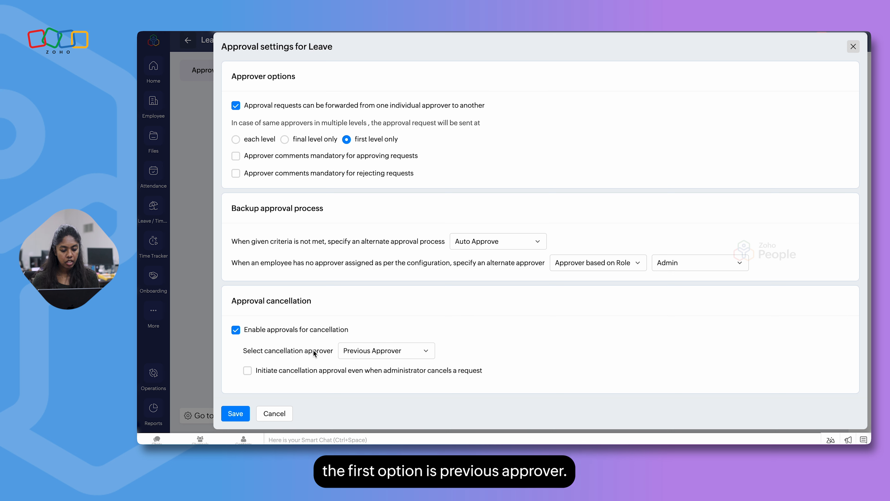
left_click(371, 350)
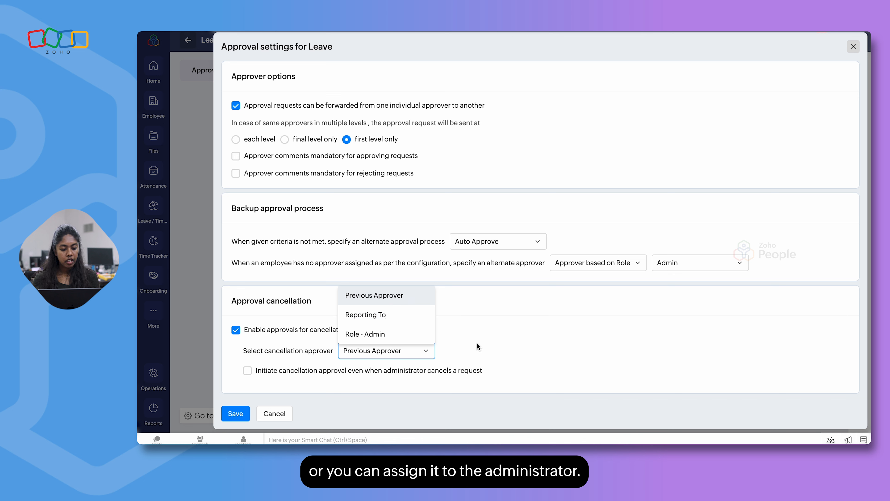
left_click(322, 371)
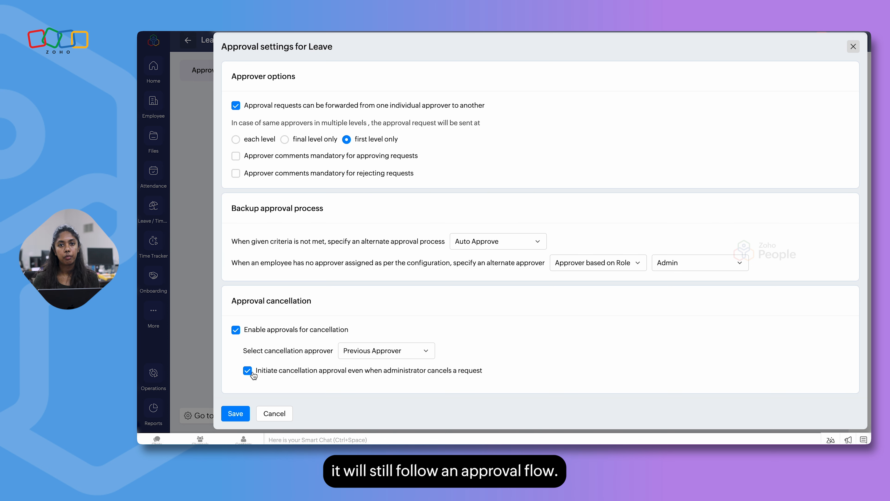
In the turnaround time preferences, enable the TAT for each approver to approve a request and set it to 2 days.
scroll(279, 254, "up", 5)
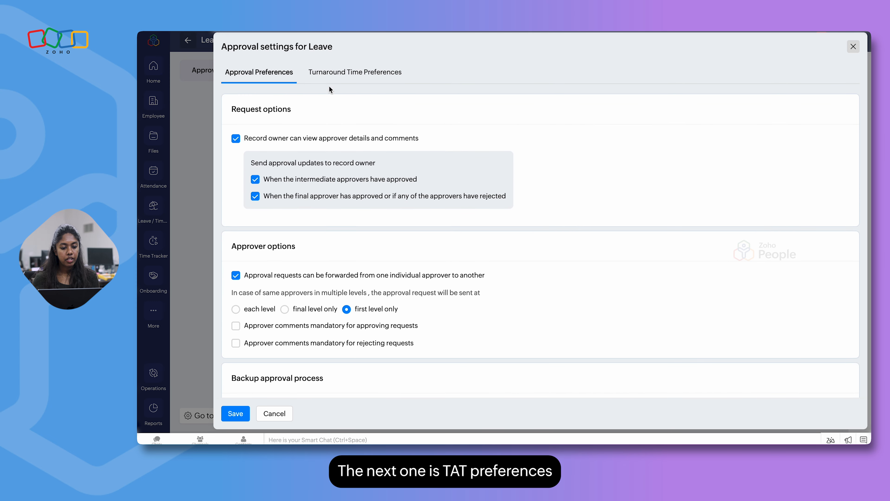
left_click(339, 76)
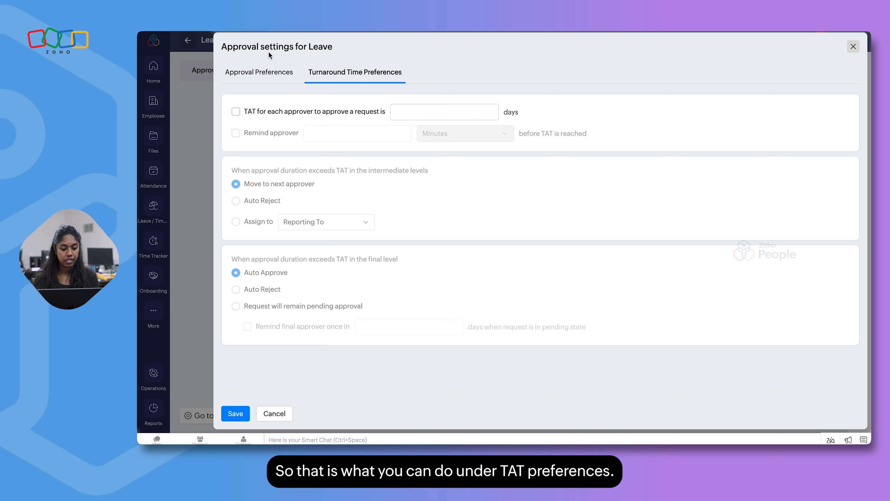
left_click(236, 112)
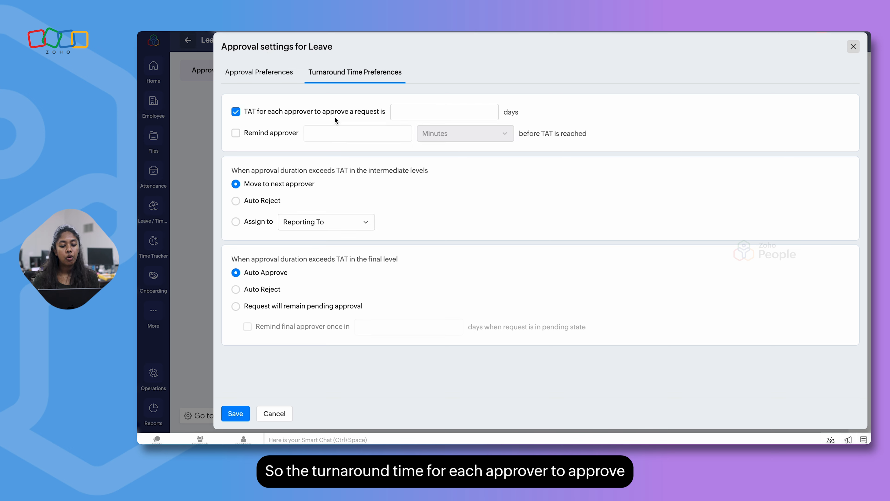
left_click(411, 111)
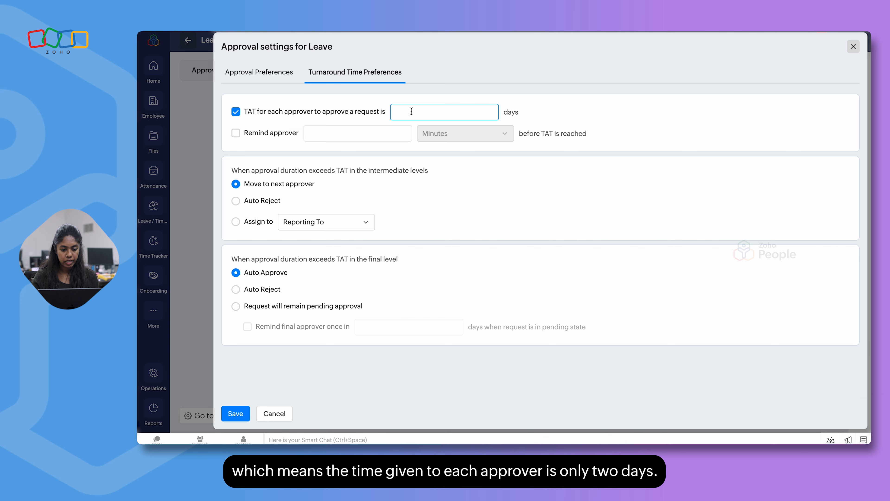
type("2")
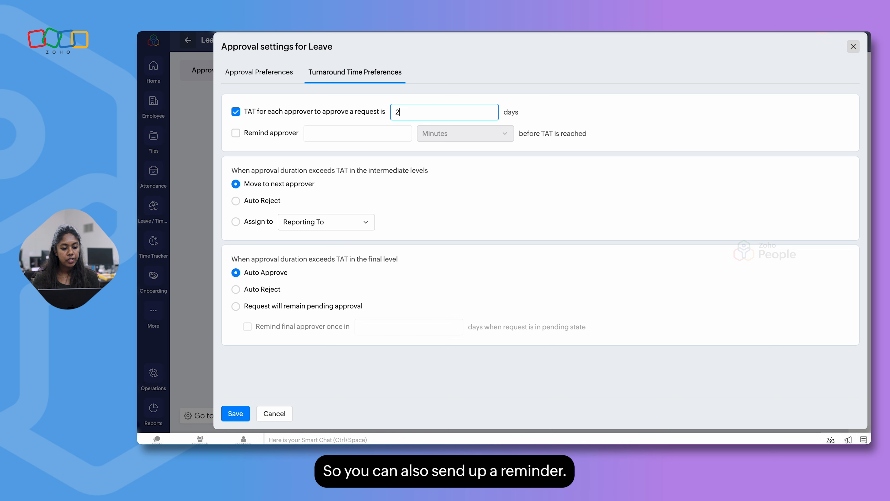
Enable the approver reminder and set it to 6 hours before TAT is reached.
left_click(235, 132)
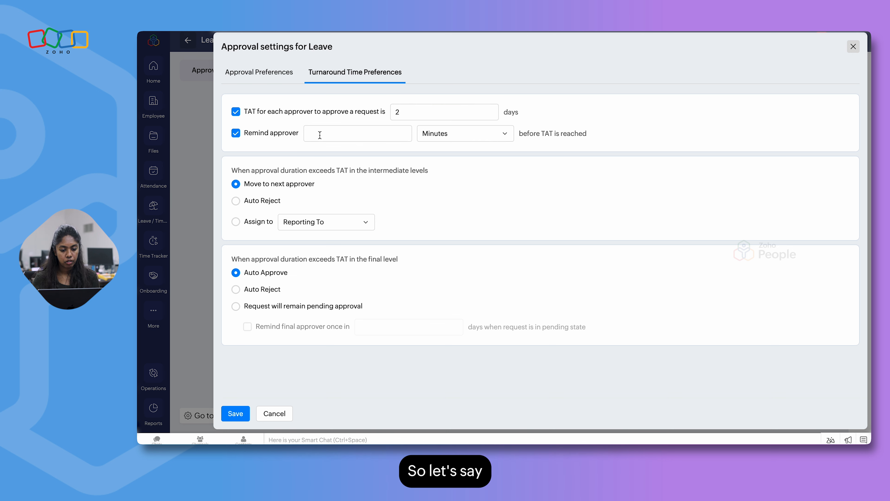
left_click(463, 133)
left_click(453, 173)
left_click(379, 135)
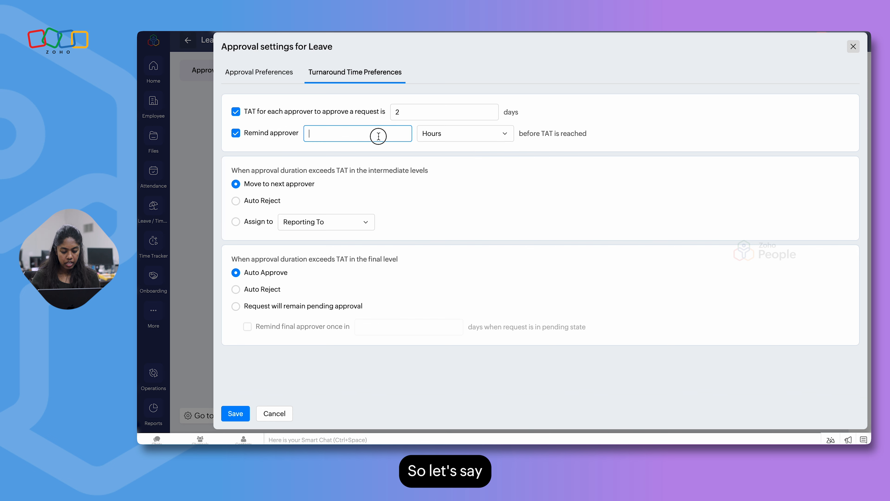
type("6")
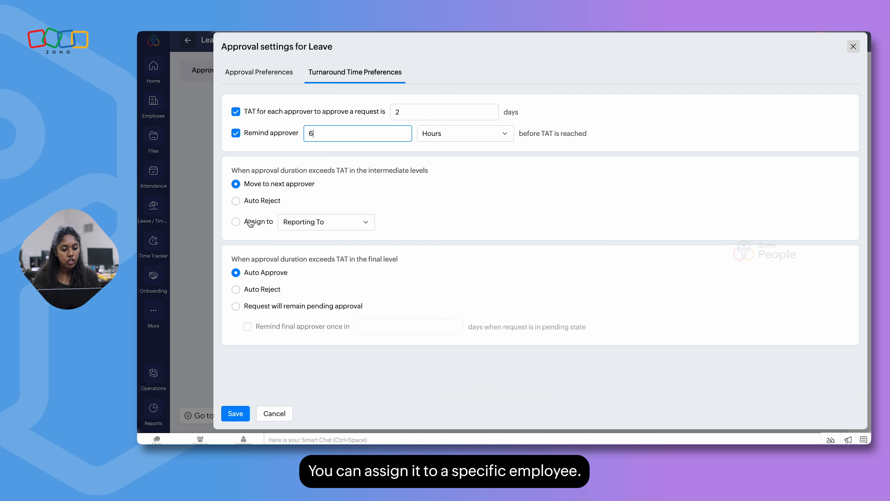
Assign requests exceeding TAT in the intermediate levels to a specific employee, and save the approval settings.
left_click(237, 222)
left_click(317, 222)
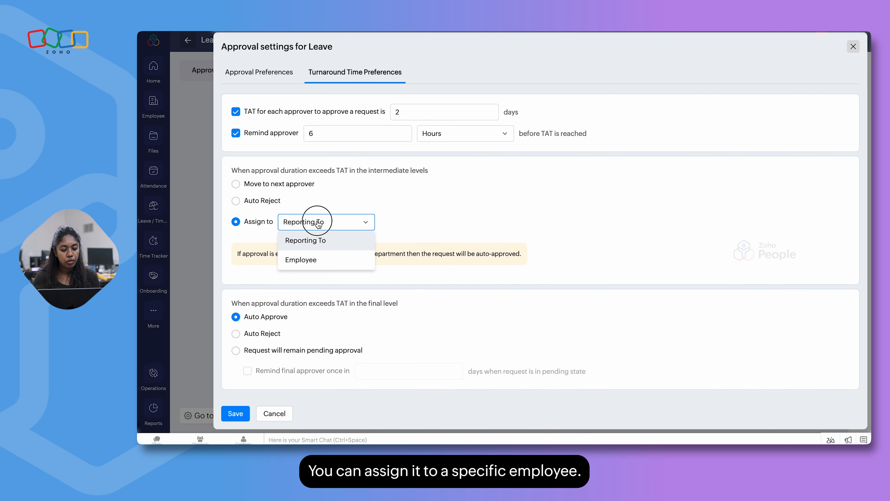
left_click(321, 261)
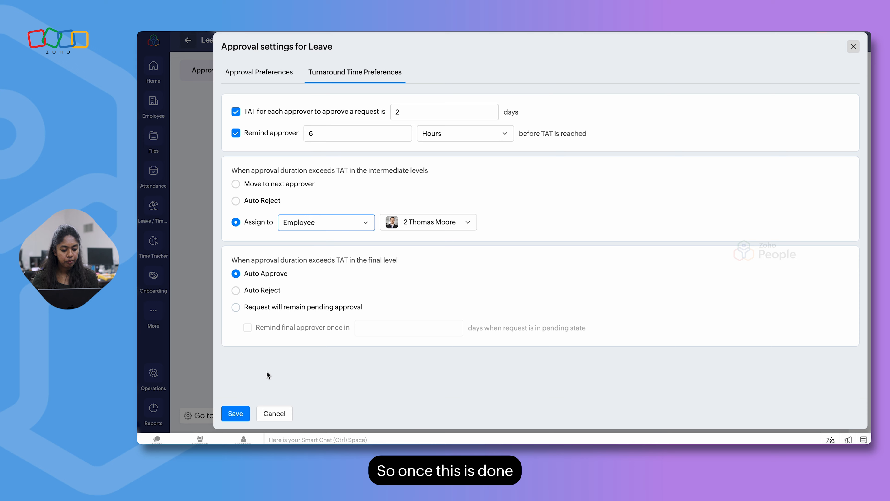
left_click(239, 417)
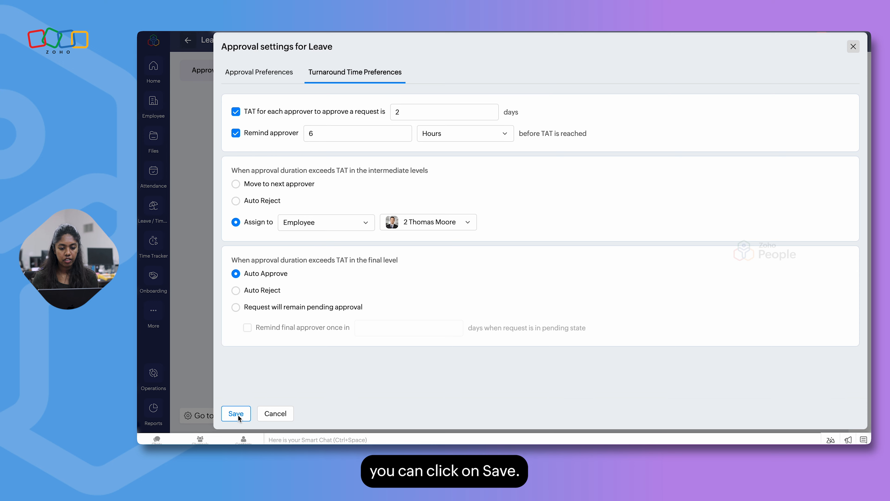